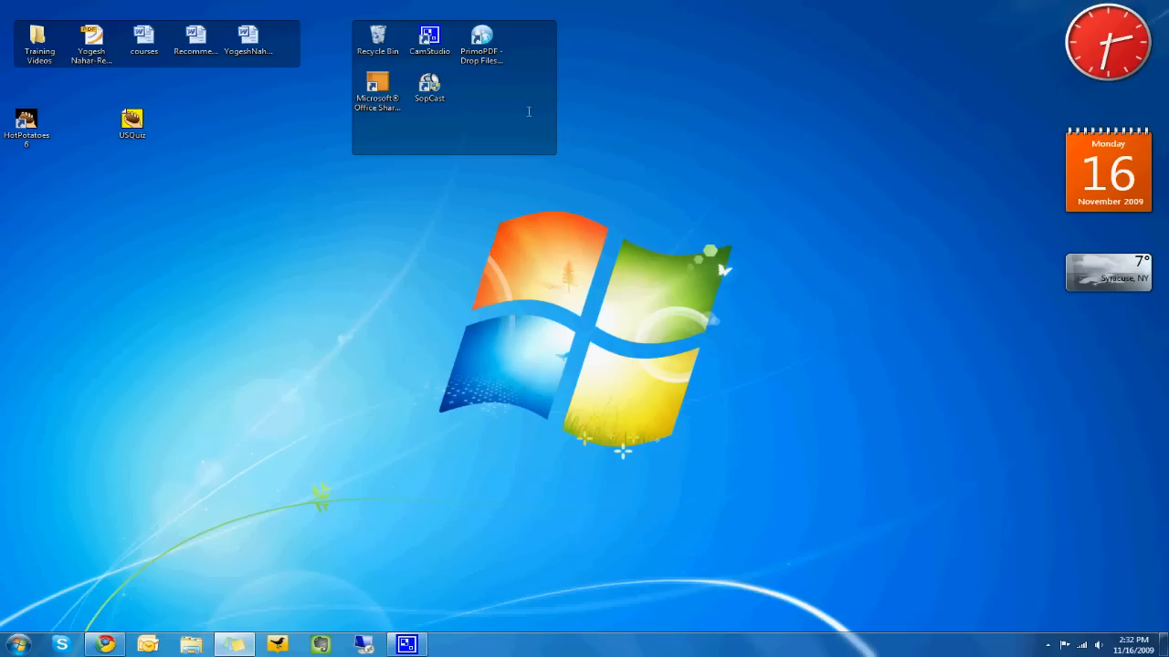
Step: Launch Hot Potatoes and open its JQuiz quiz editor with a blank exercise
{"action": "double_click", "coordinate": [27, 123]}
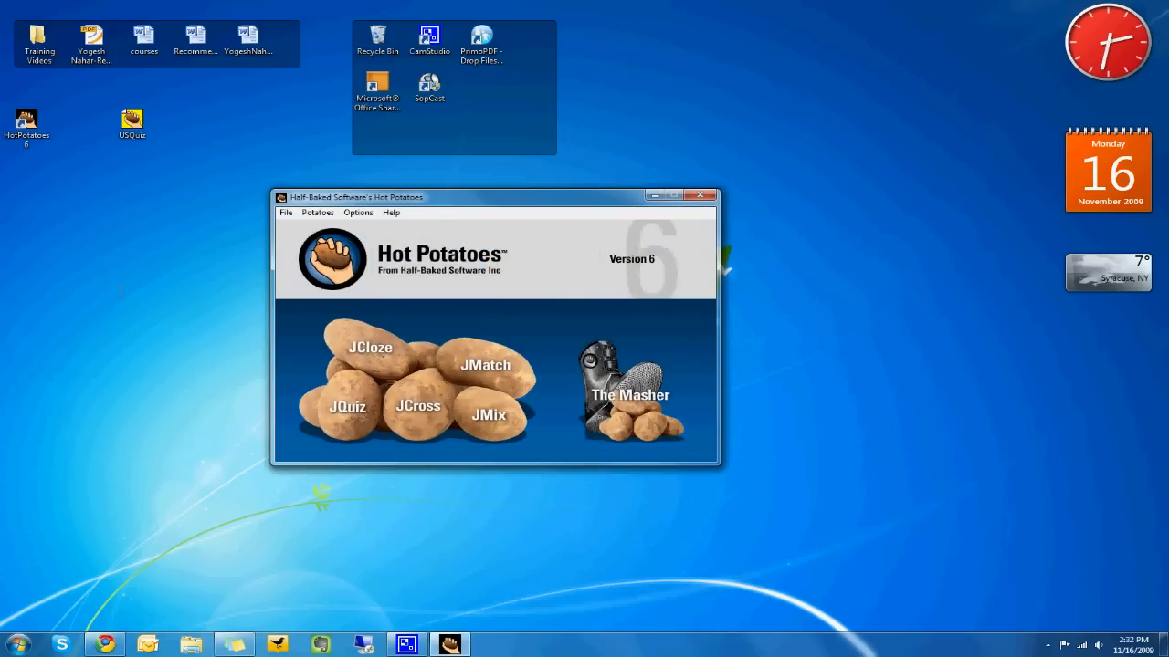
{"action": "left_click", "coordinate": [355, 413]}
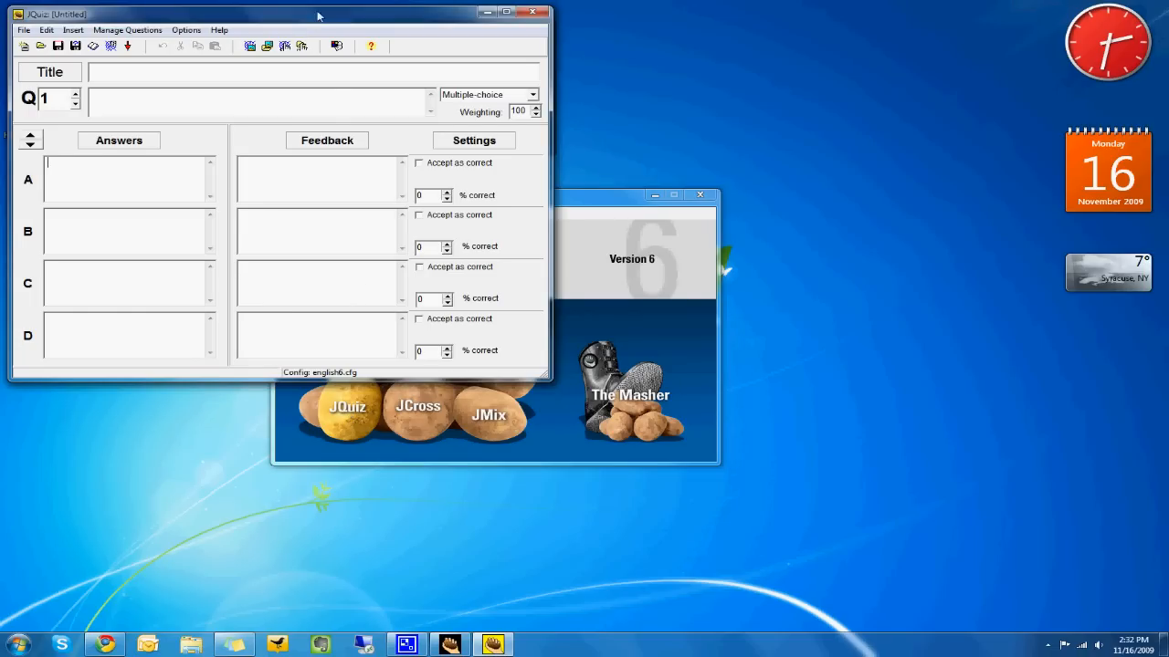
{"action": "left_click_drag", "start_coordinate": [312, 23], "coordinate": [326, 42]}
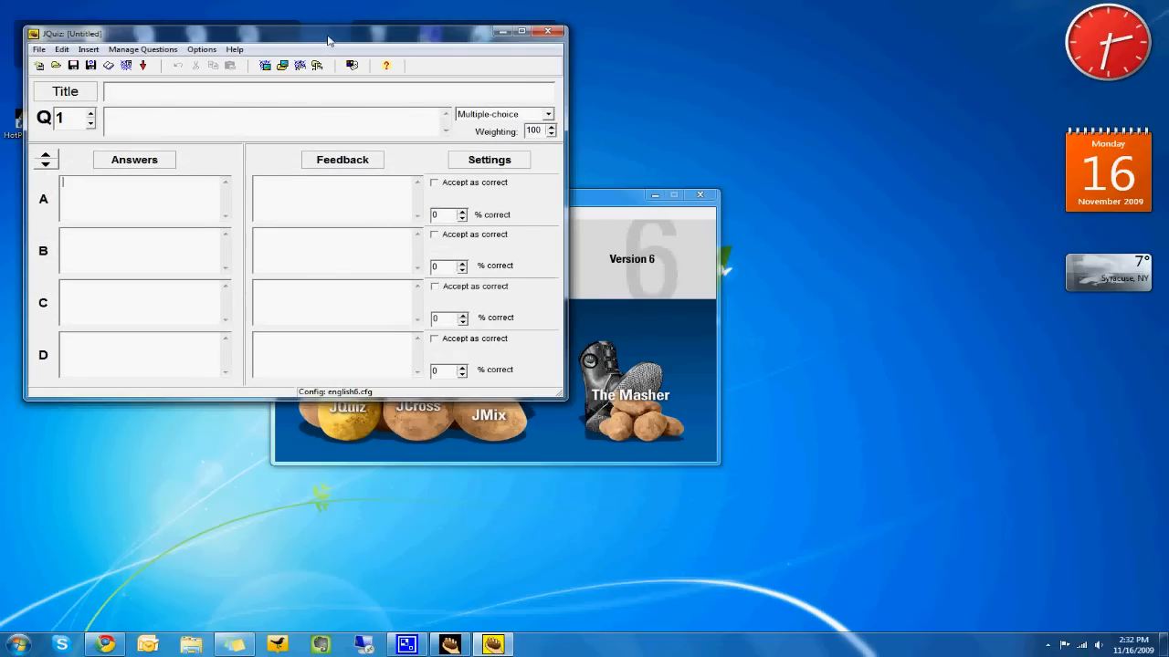
Step: Title the exercise "Testing Quiz Module"
{"action": "left_click", "coordinate": [259, 95]}
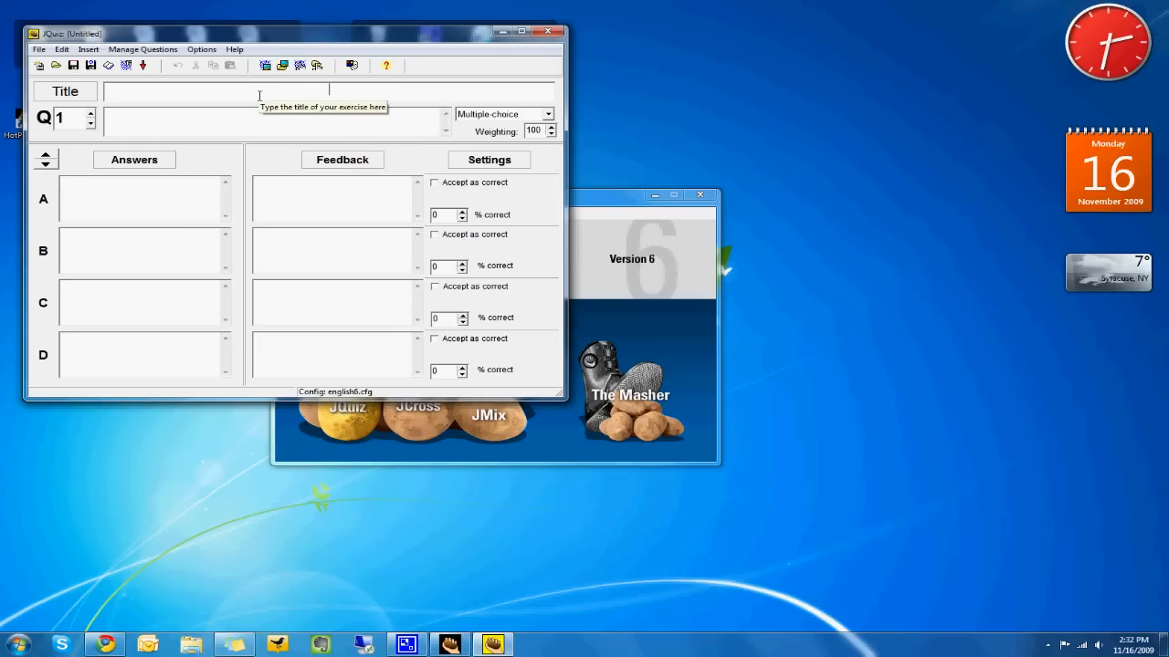
{"action": "type", "text": "Test"}
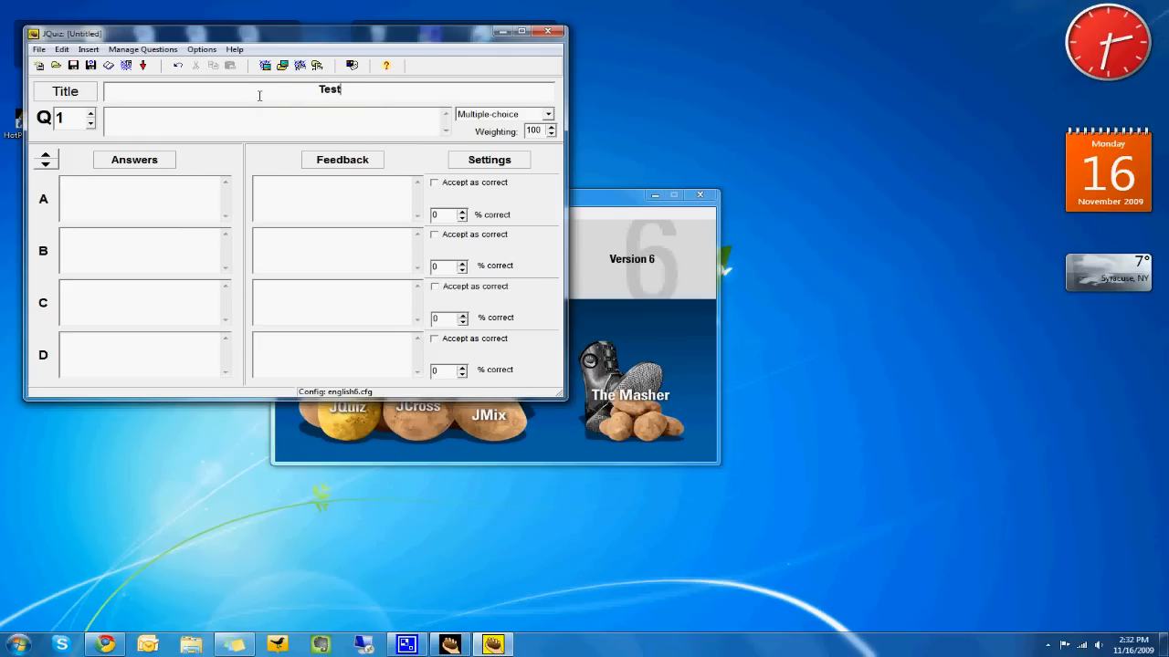
{"action": "type", "text": "ing Quiz Module"}
Step: Step through the question numbers and back to question 1, and examine the available question types
{"action": "left_click", "coordinate": [90, 114]}
{"action": "left_click", "coordinate": [90, 114]}
{"action": "left_click", "coordinate": [91, 114]}
{"action": "left_click", "coordinate": [90, 127]}
{"action": "left_click", "coordinate": [91, 126]}
{"action": "left_click", "coordinate": [91, 127]}
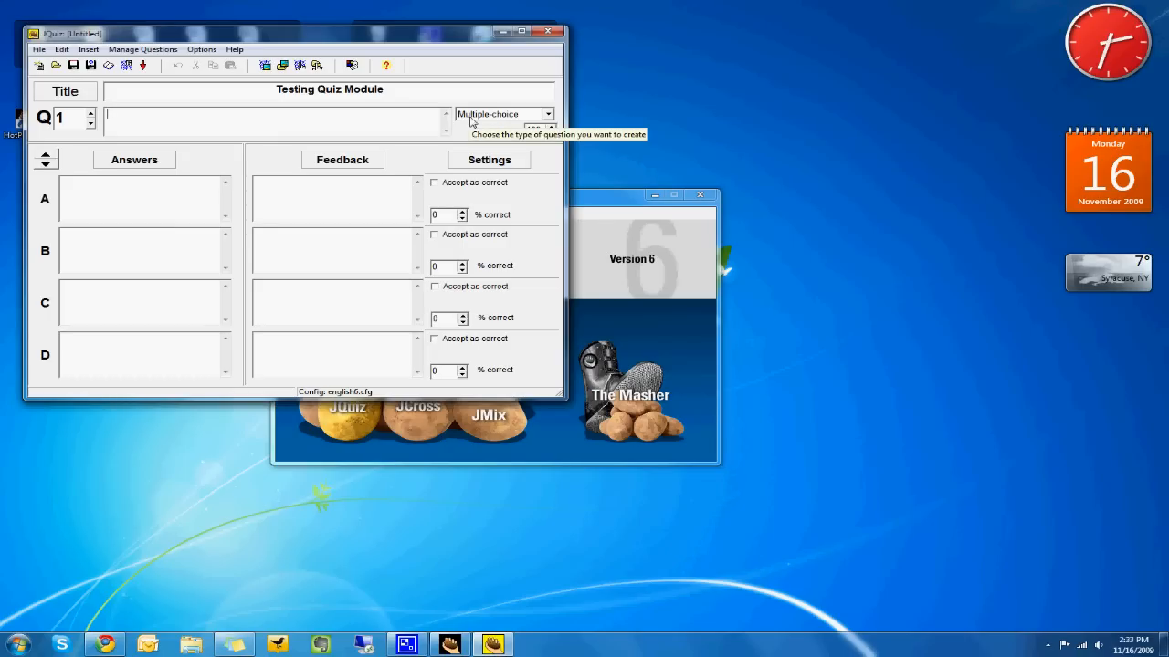
{"action": "left_click", "coordinate": [504, 115]}
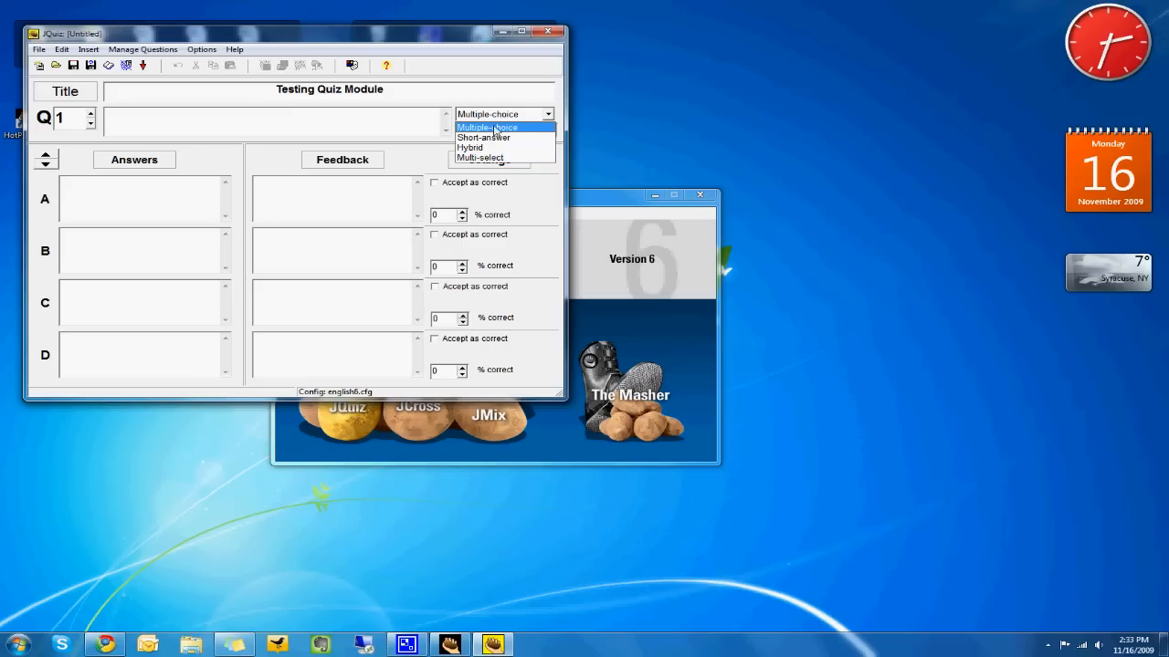
{"action": "left_click", "coordinate": [443, 147]}
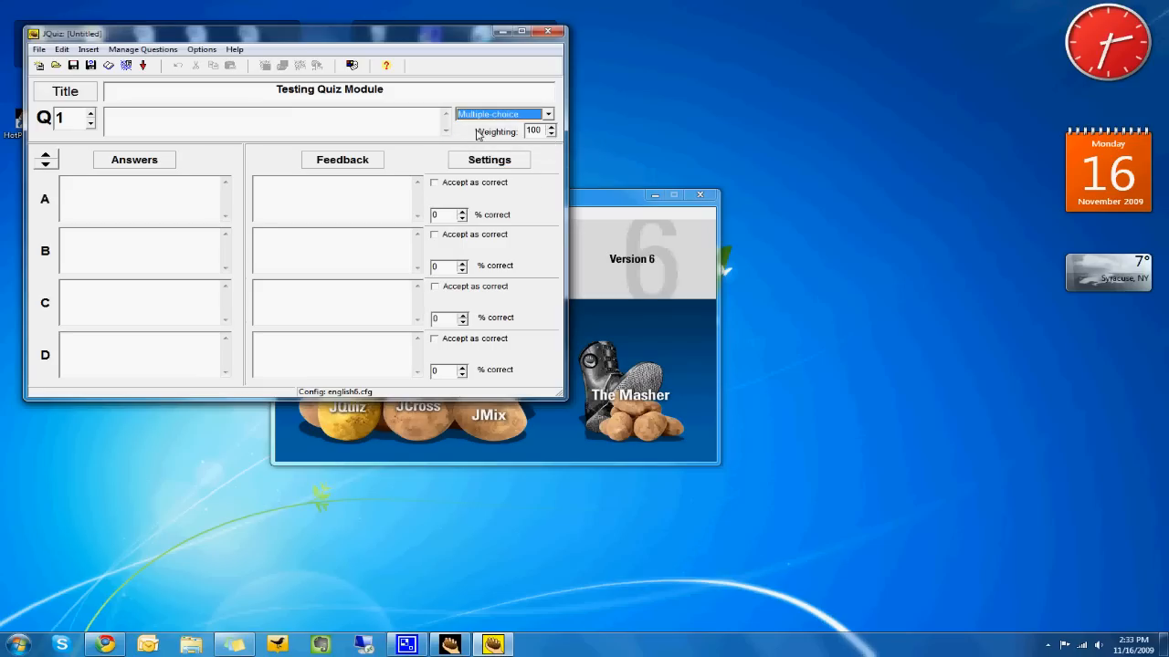
Step: Set the weighting of question 1 to 50
{"action": "mouse_move", "coordinate": [509, 137]}
{"action": "left_click", "coordinate": [551, 134]}
{"action": "left_click", "coordinate": [551, 134]}
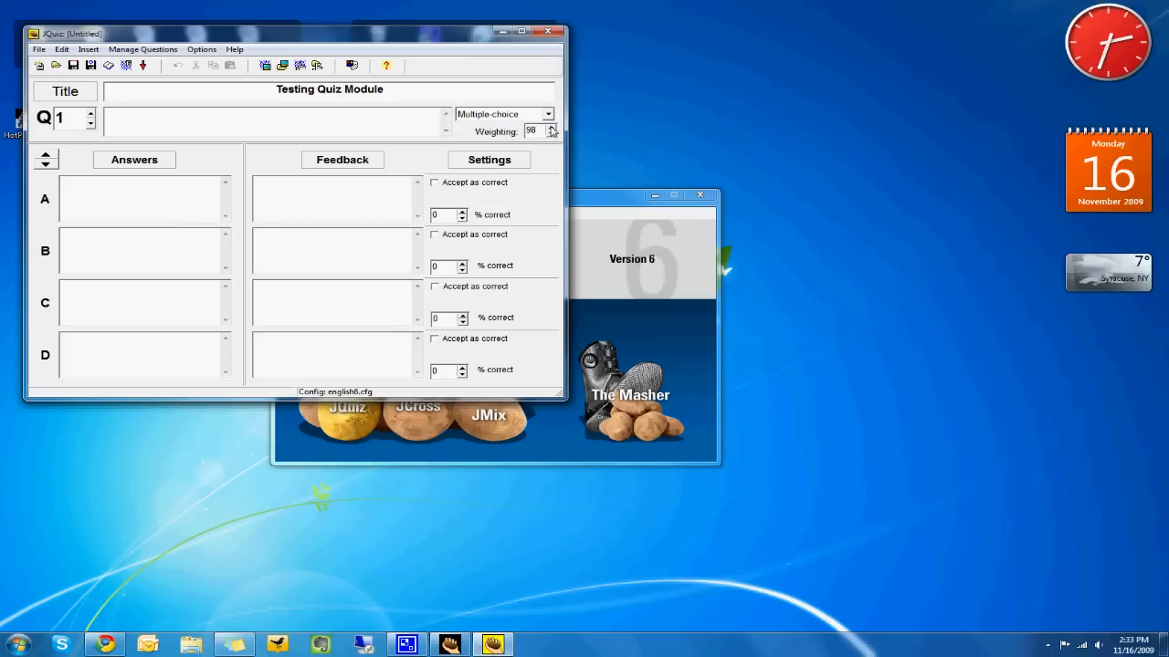
{"action": "left_click", "coordinate": [550, 128]}
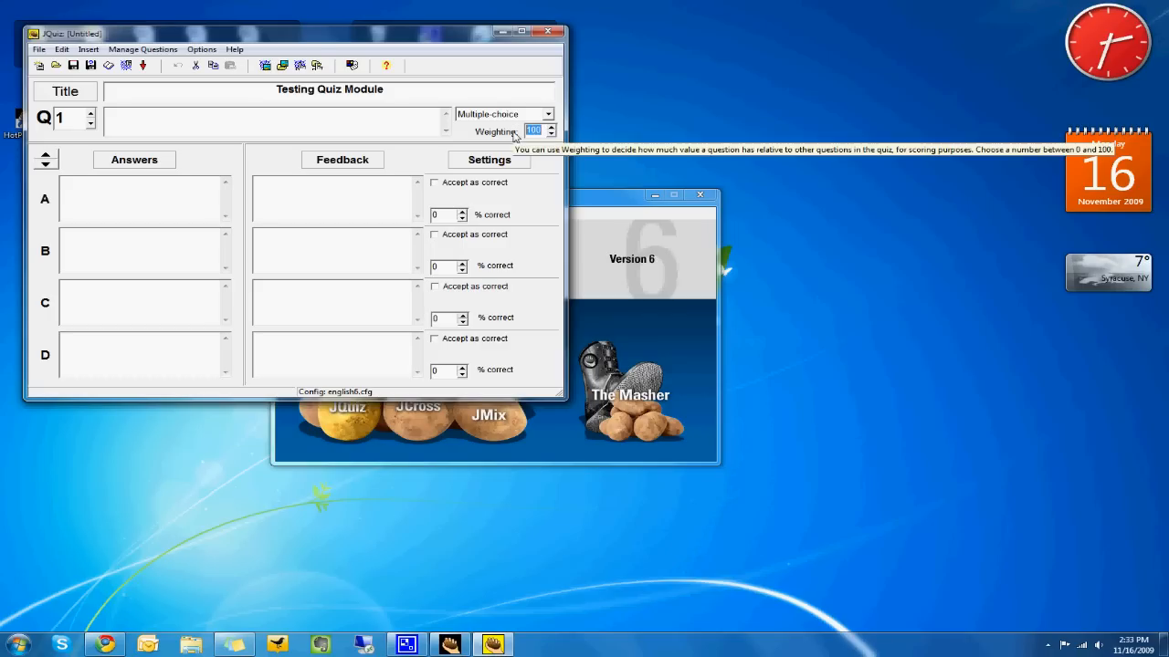
{"action": "type", "text": "50"}
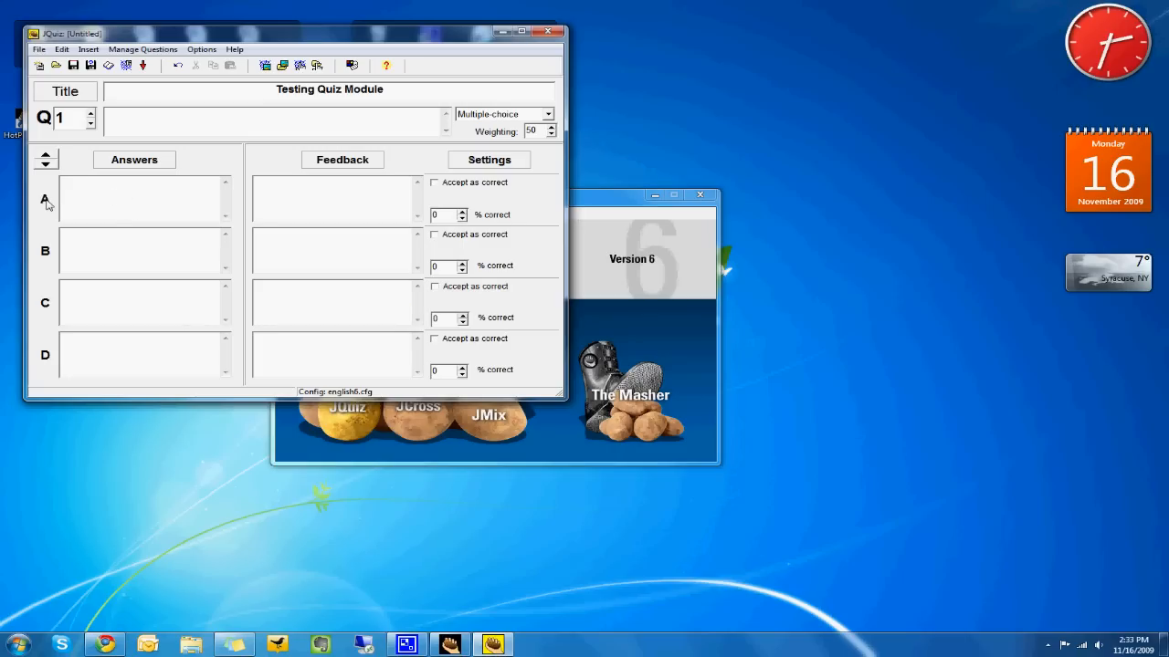
{"action": "left_click", "coordinate": [76, 203]}
{"action": "left_click", "coordinate": [75, 298]}
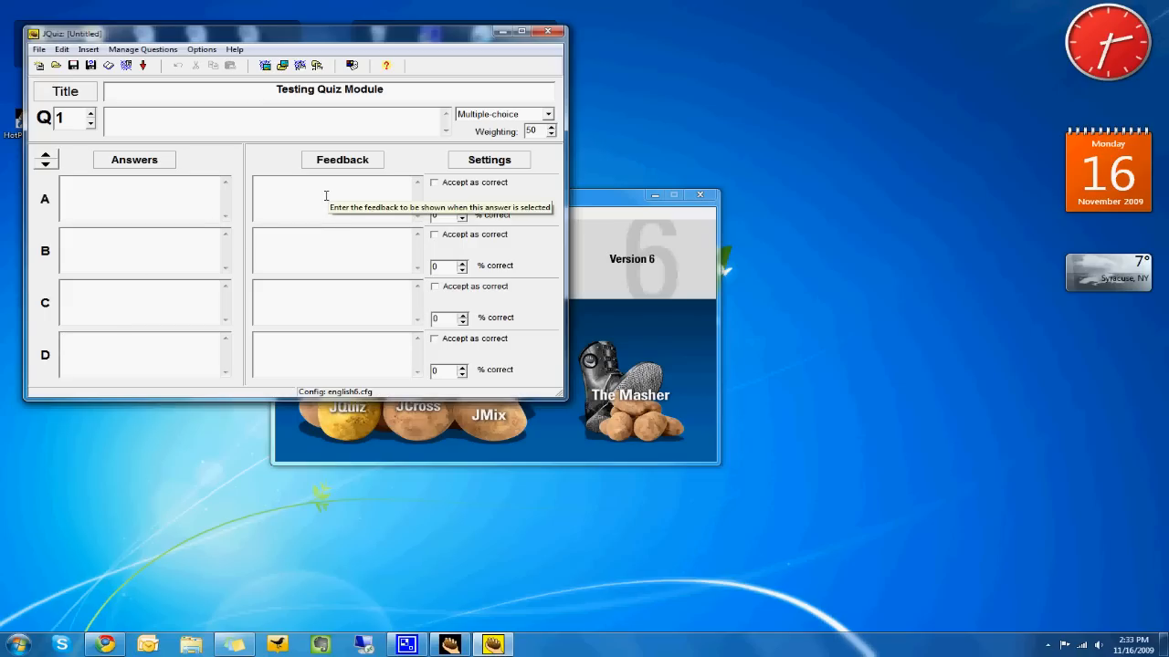
{"action": "left_click", "coordinate": [331, 262]}
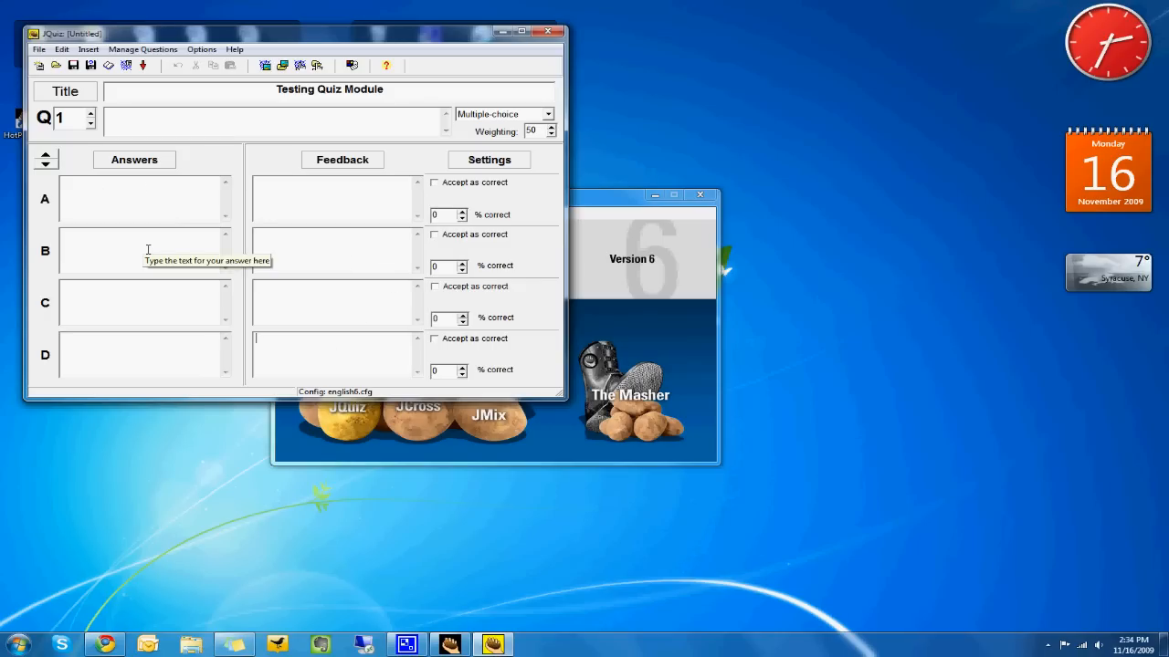
Step: Try accepting answers A and B of question 1 as correct, leaving only answer A accepted
{"action": "left_click", "coordinate": [435, 186]}
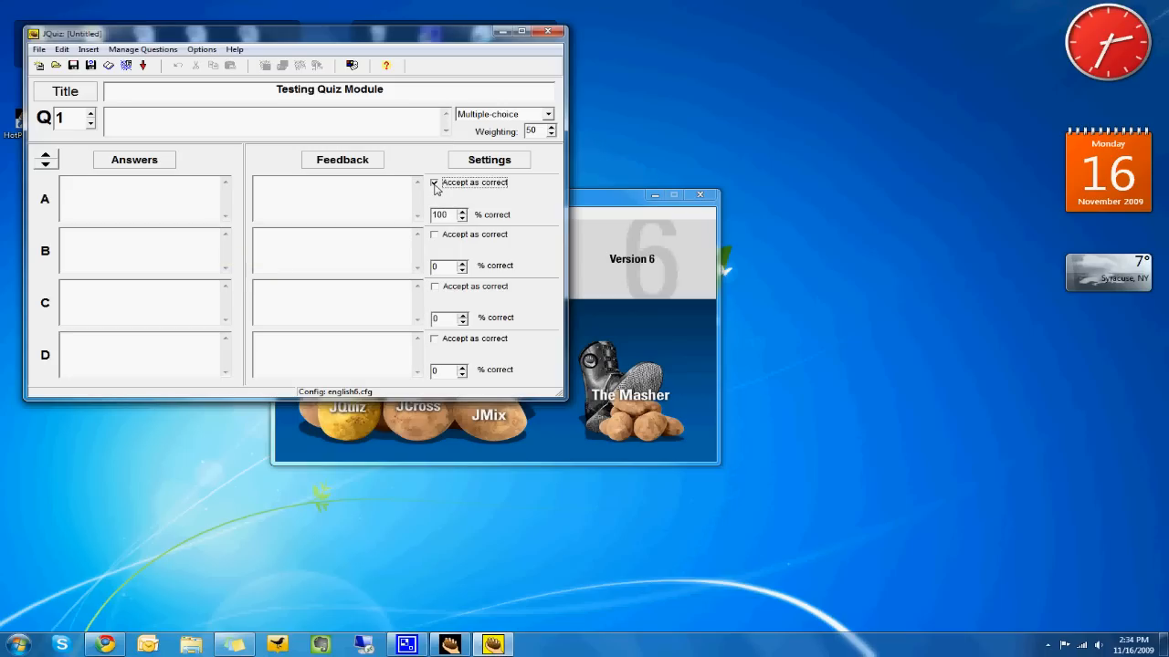
{"action": "left_click", "coordinate": [435, 236]}
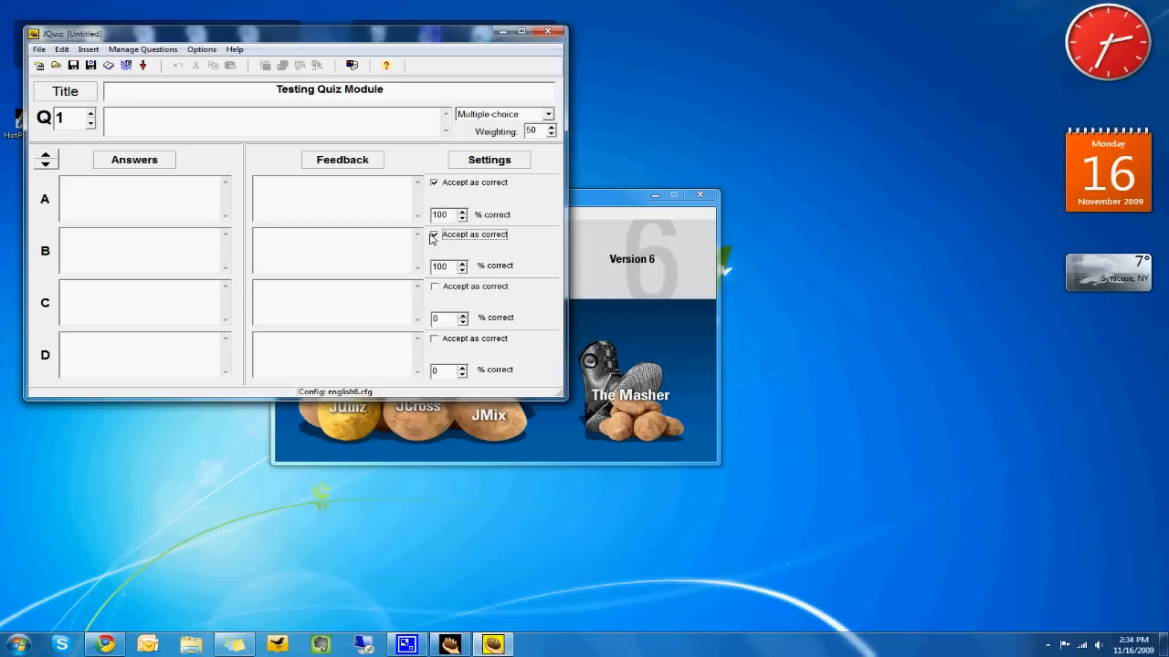
{"action": "left_click", "coordinate": [434, 236]}
{"action": "left_click", "coordinate": [435, 187]}
{"action": "left_click", "coordinate": [436, 186]}
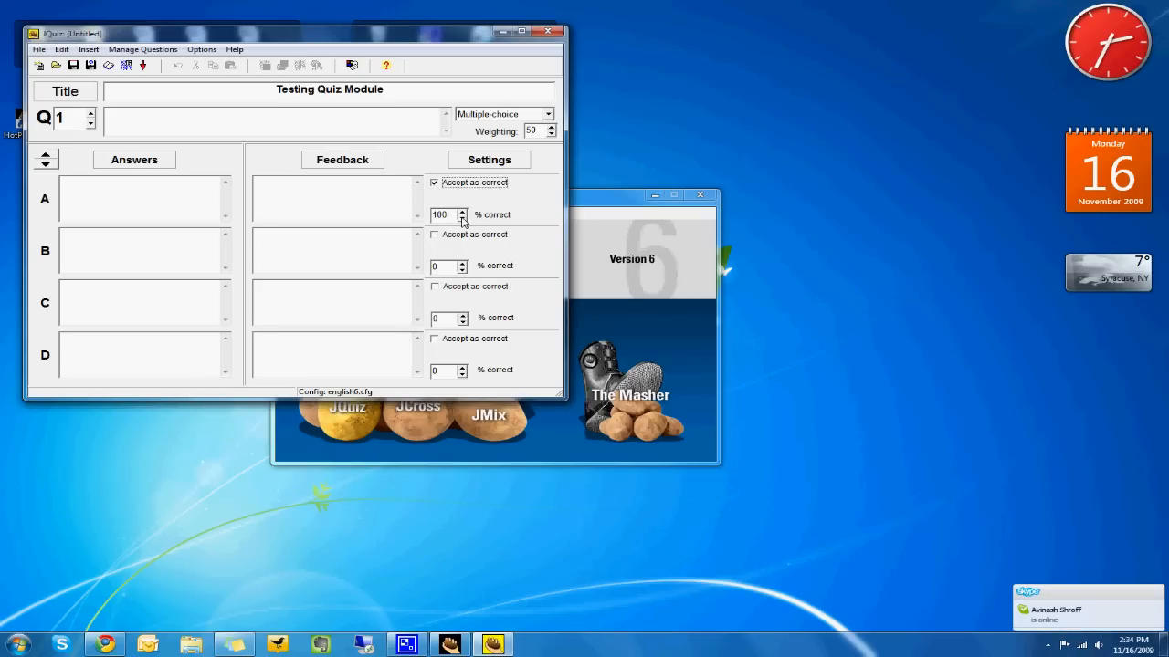
Step: Accept answer B of question 1 as correct too, and set answers A and B to 50% correct each
{"action": "left_click", "coordinate": [436, 235]}
{"action": "left_click", "coordinate": [462, 271]}
{"action": "left_click", "coordinate": [462, 270]}
{"action": "left_click", "coordinate": [462, 271]}
{"action": "type", "text": "50"}
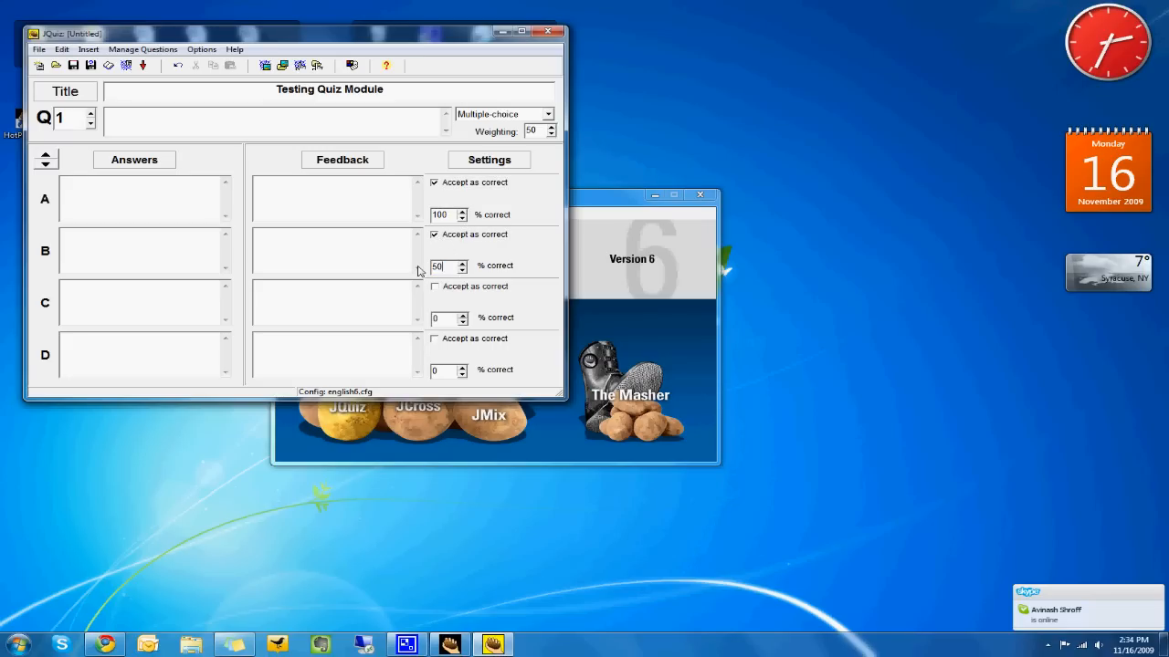
{"action": "left_click_drag", "start_coordinate": [449, 214], "coordinate": [425, 215]}
{"action": "type", "text": "50"}
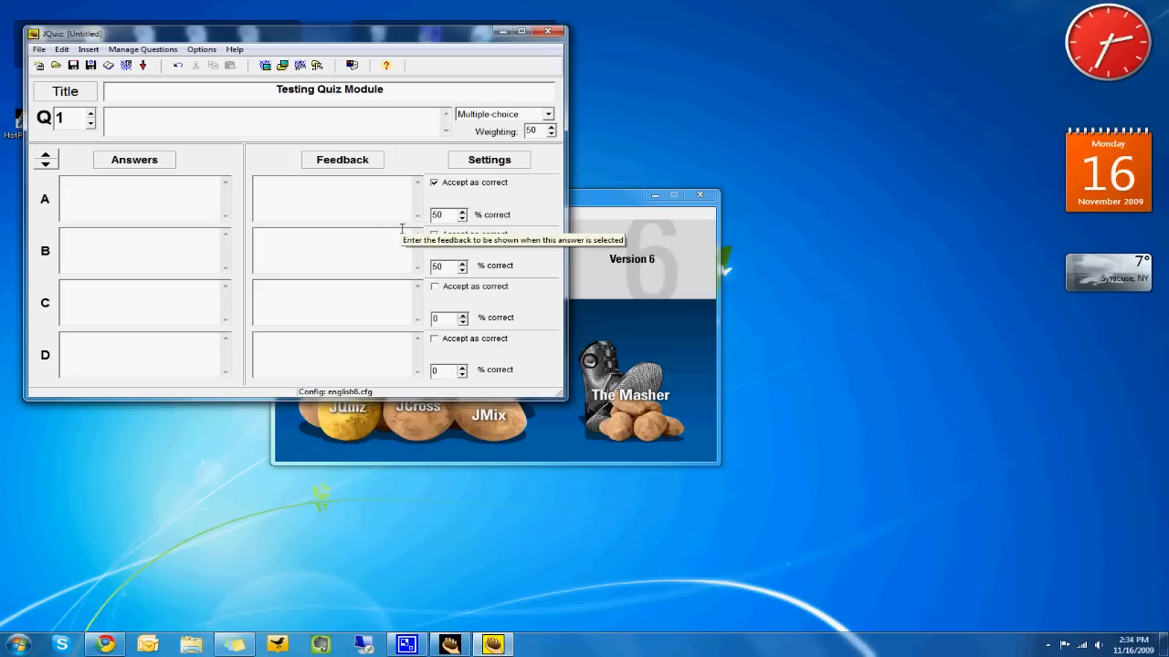
Step: Set the weighting of question 1 to 100 and stop accepting answers A and B as correct
{"action": "left_click_drag", "start_coordinate": [540, 130], "coordinate": [516, 131]}
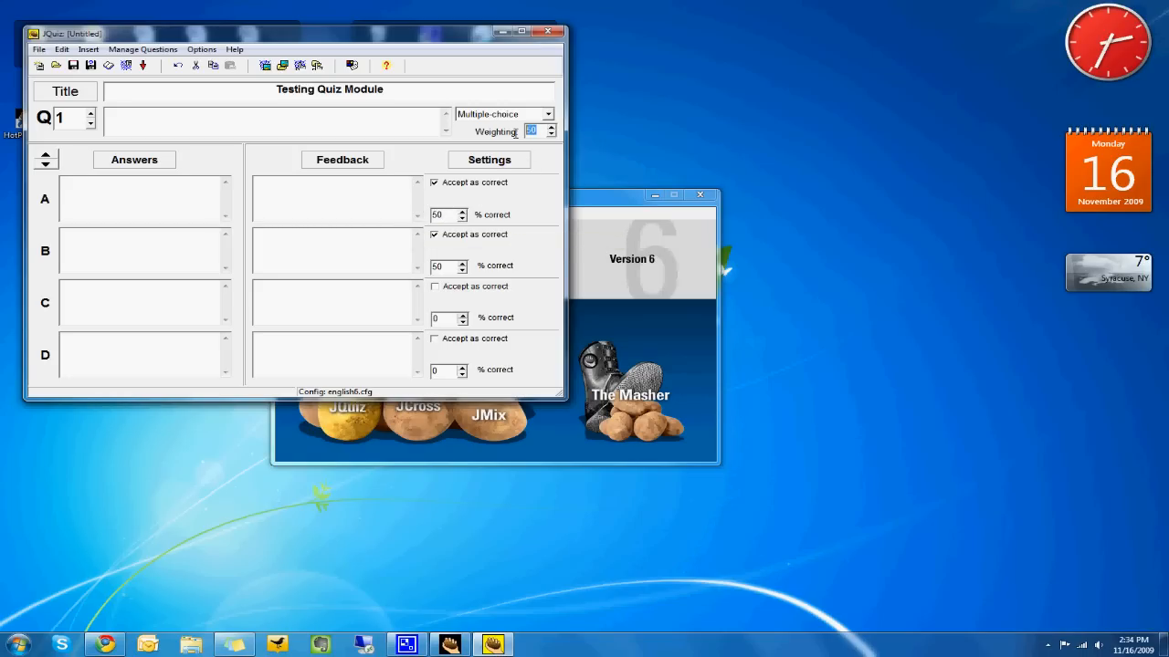
{"action": "type", "text": "100"}
{"action": "double_click", "coordinate": [438, 215]}
{"action": "left_click", "coordinate": [437, 236]}
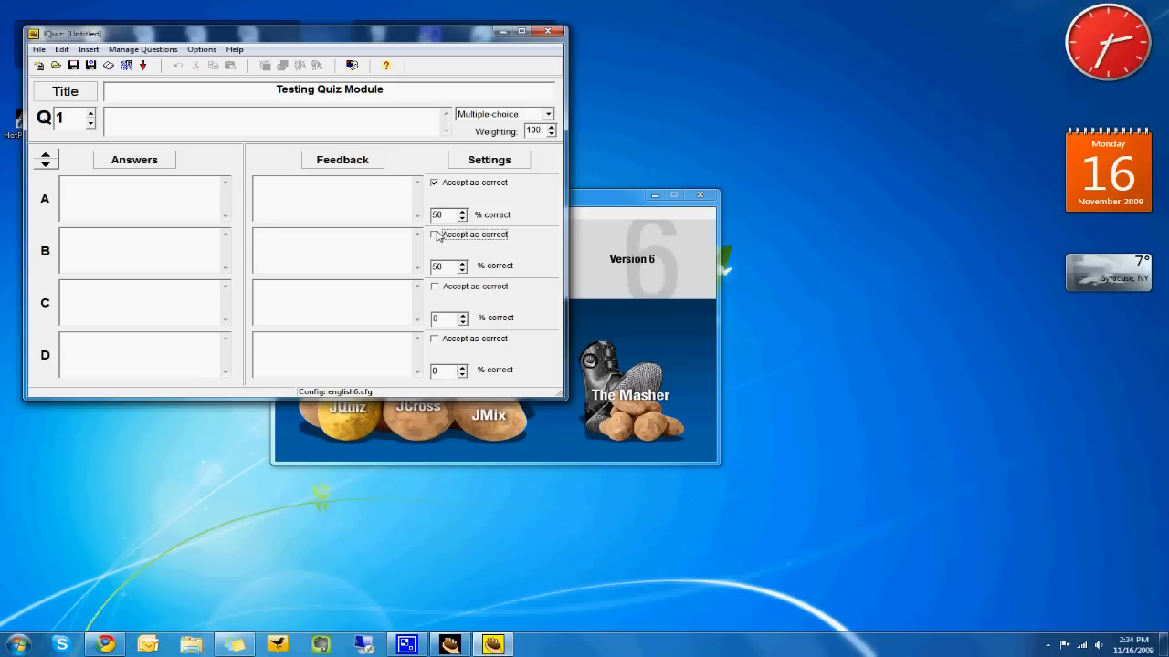
{"action": "left_click", "coordinate": [437, 185]}
Step: Enter "What is the capital of USA?" as the text of question 1
{"action": "left_click", "coordinate": [178, 130]}
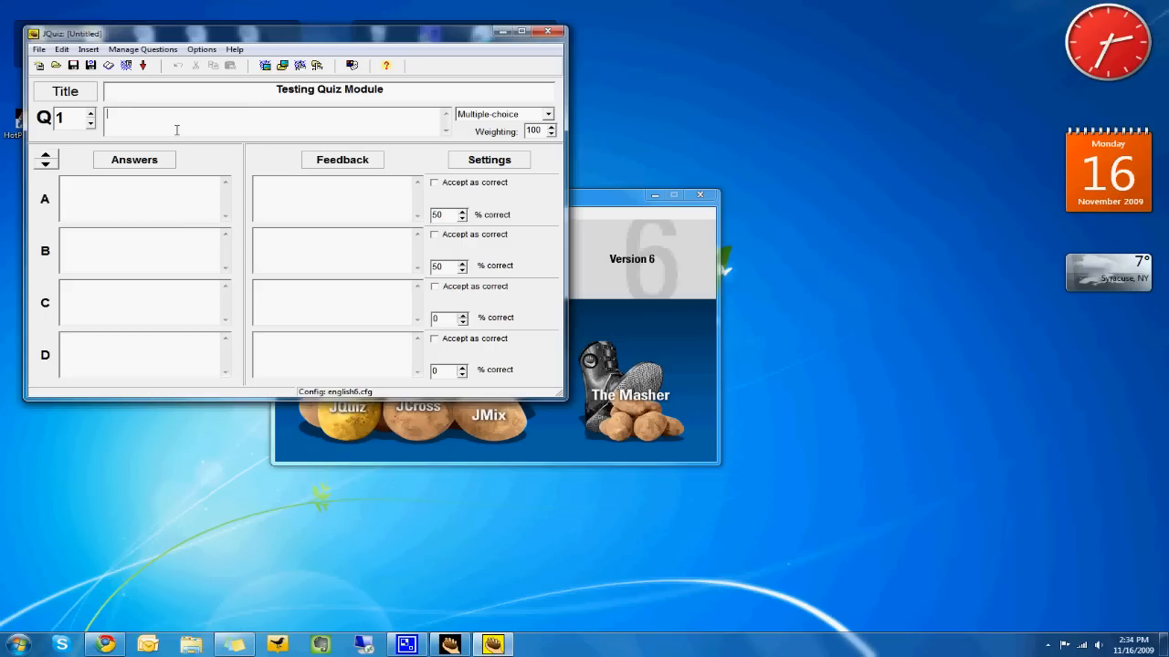
{"action": "type", "text": "What is the capital of"}
{"action": "key", "text": "Caps_Lock"}
{"action": "type", "text": "USA?"}
Step: Fill in answers A to D of question 1 with Washington DC, New York, Boston and Miami
{"action": "left_click", "coordinate": [142, 182]}
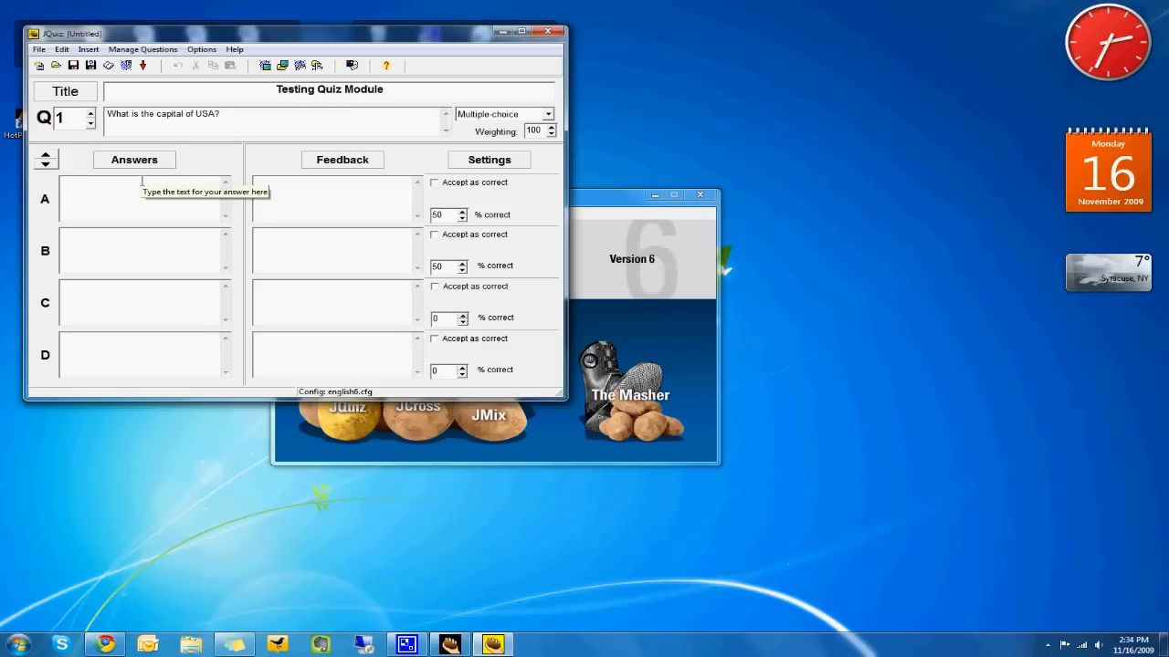
{"action": "type", "text": "wASHIN"}
{"action": "key", "text": "BackSpace"}
{"action": "key", "text": "BackSpace"}
{"action": "key", "text": "BackSpace"}
{"action": "key", "text": "BackSpace"}
{"action": "key", "text": "BackSpace"}
{"action": "key", "text": "BackSpace"}
{"action": "key", "text": "Caps_Lock"}
{"action": "type", "text": "Washington"}
{"action": "key", "text": "Caps_Lock"}
{"action": "type", "text": "DC"}
{"action": "key", "text": "Caps_Lock"}
{"action": "key", "text": "Tab"}
{"action": "type", "text": "New York"}
{"action": "key", "text": "Tab"}
{"action": "type", "text": "Boston"}
{"action": "key", "text": "Tab"}
{"action": "type", "text": "Miami"}
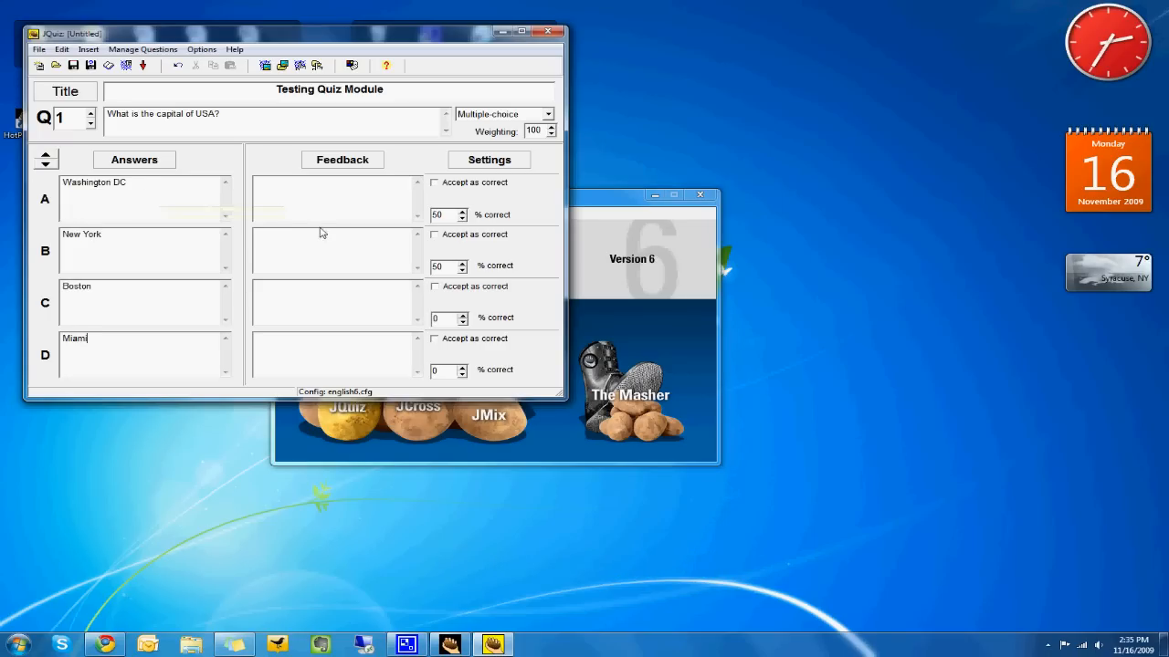
Step: Accept Washington DC as the correct answer and set it to 100% correct
{"action": "left_click", "coordinate": [435, 182]}
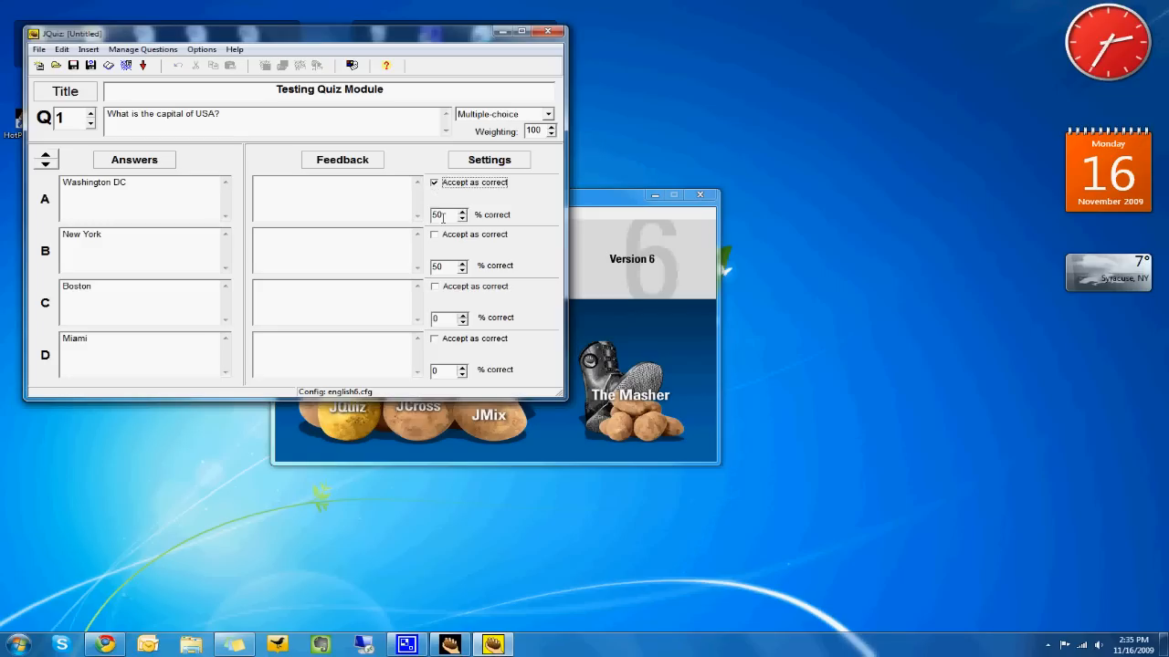
{"action": "left_click_drag", "start_coordinate": [443, 216], "coordinate": [424, 216]}
{"action": "type", "text": "100"}
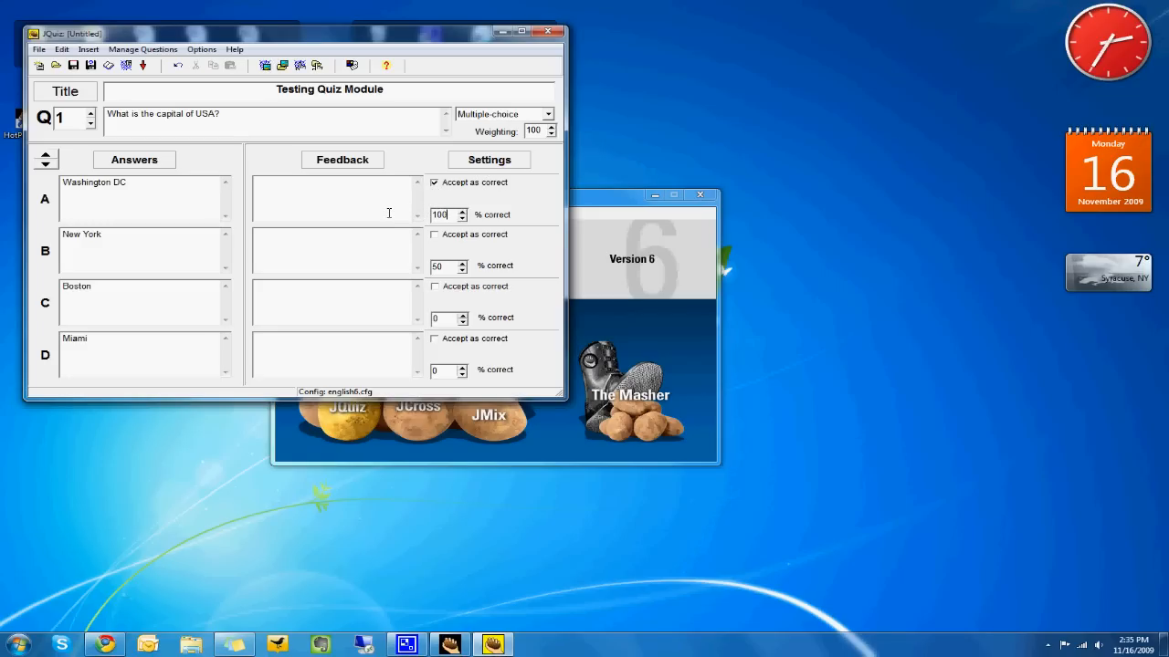
{"action": "left_click", "coordinate": [305, 211]}
Step: Add question 2 with the text "How many states ARE PRESENT in the USA?"
{"action": "left_click", "coordinate": [89, 114]}
{"action": "left_click", "coordinate": [106, 132]}
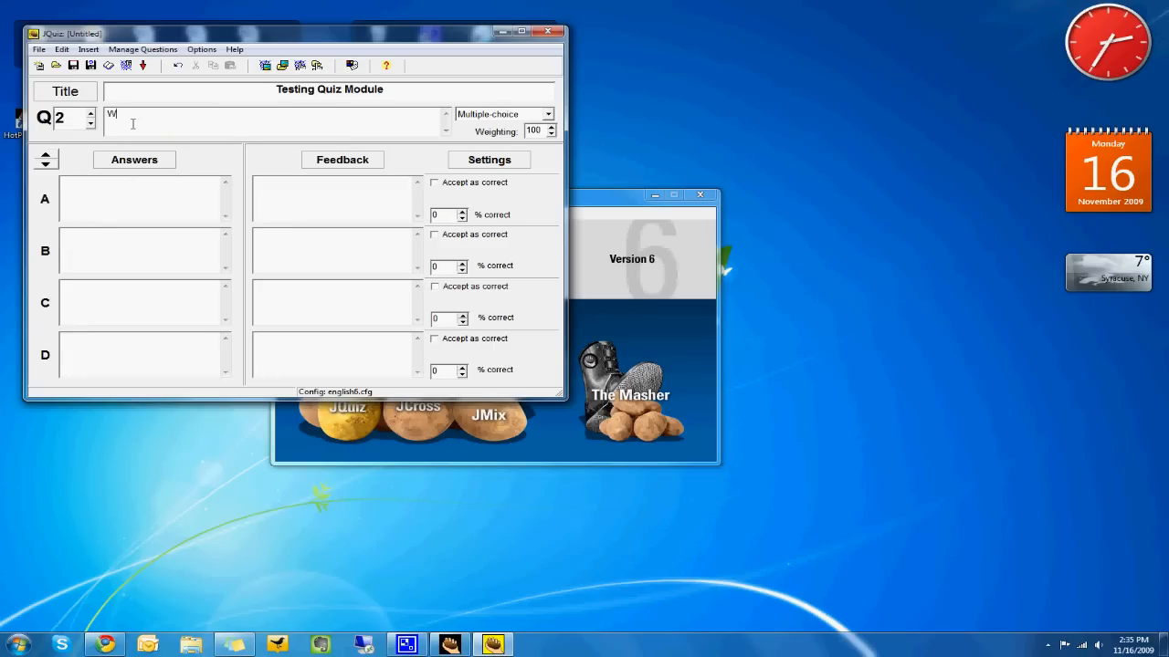
{"action": "type", "text": "HOw"}
{"action": "key", "text": "BackSpace"}
{"action": "key", "text": "BackSpace"}
{"action": "type", "text": "ow many states in the"}
{"action": "key", "text": "Caps_Lock"}
{"action": "type", "text": "USA?"}
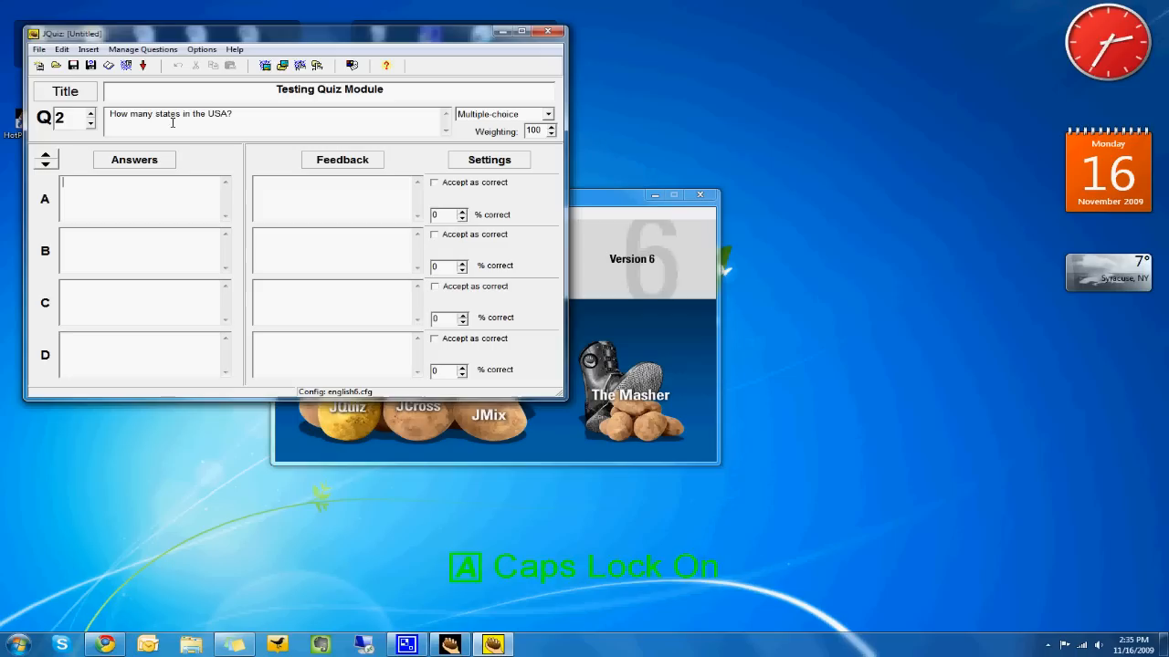
{"action": "left_click", "coordinate": [181, 114]}
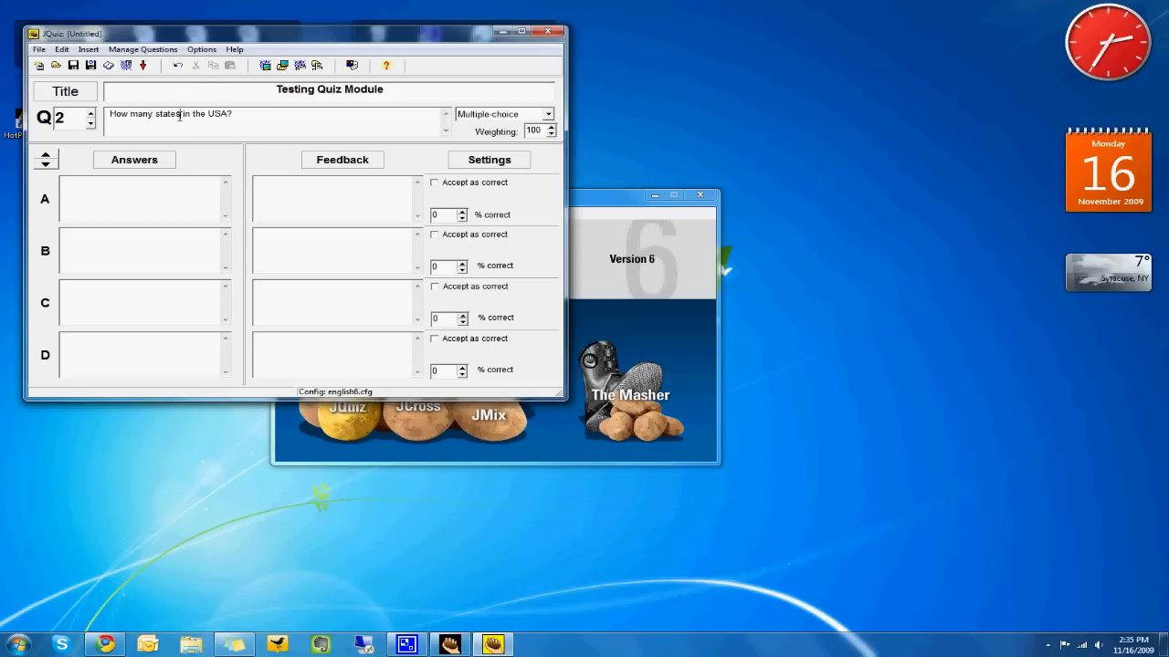
{"action": "type", "text": "ARE PRESEN "}
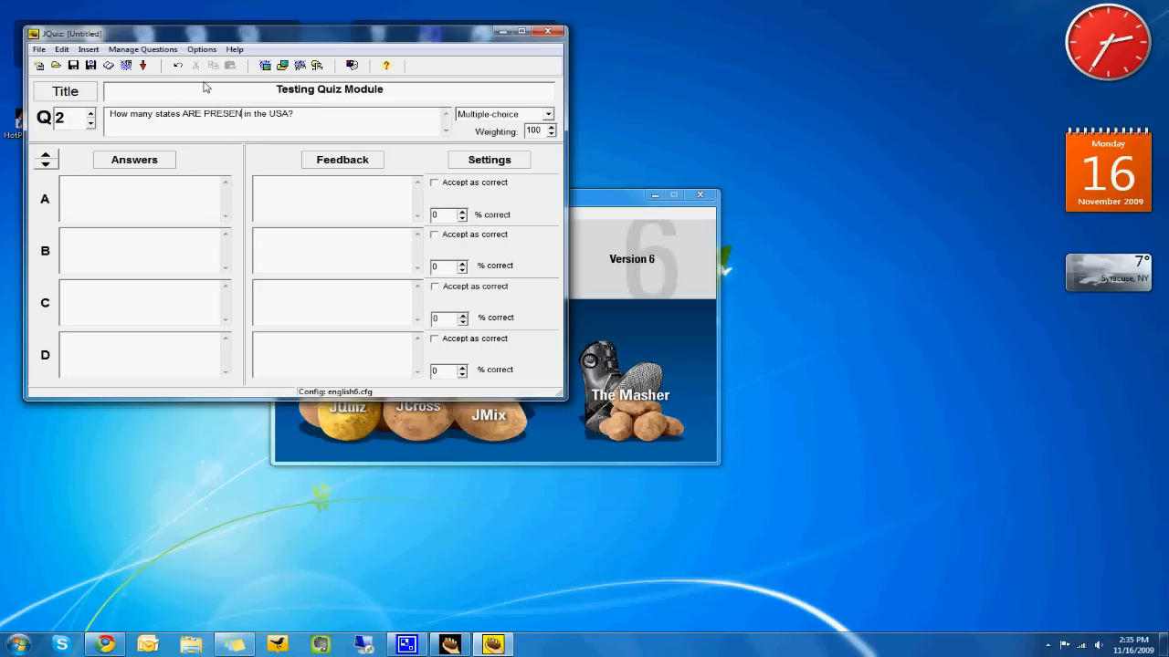
{"action": "type", "text": "T"}
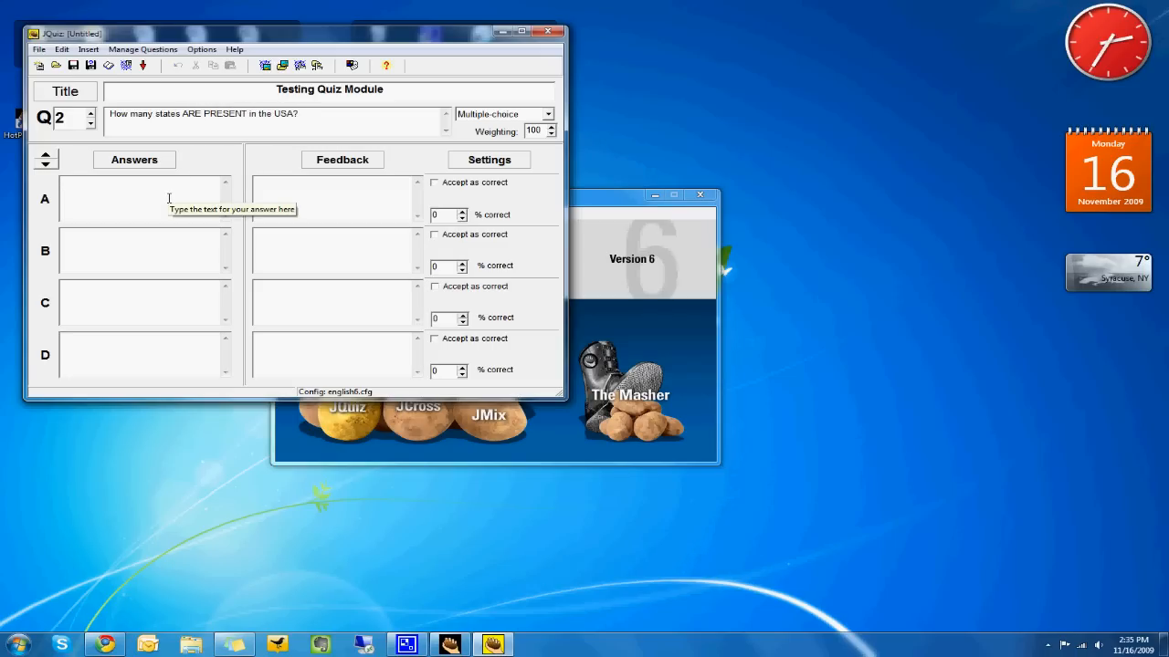
Step: Fill in answers A to D of question 2 with 30, 45, 52 and 50, and accept 50 as correct
{"action": "type", "text": "30"}
{"action": "key", "text": "Tab"}
{"action": "type", "text": "45"}
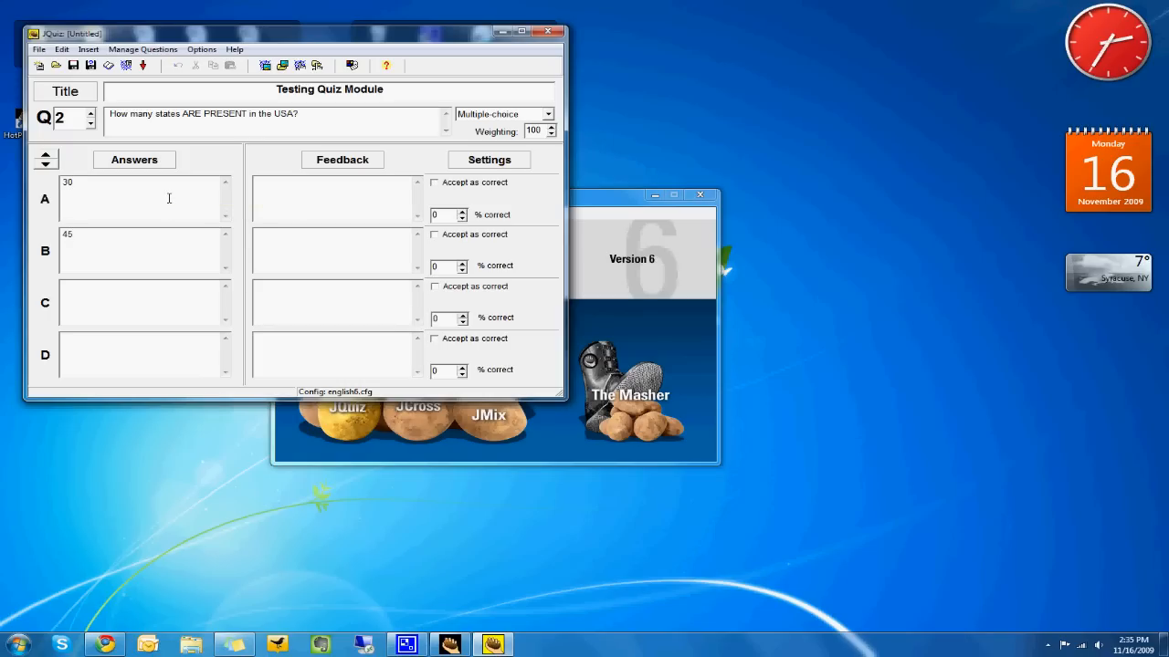
{"action": "type", "text": "50"}
{"action": "left_click", "coordinate": [435, 341]}
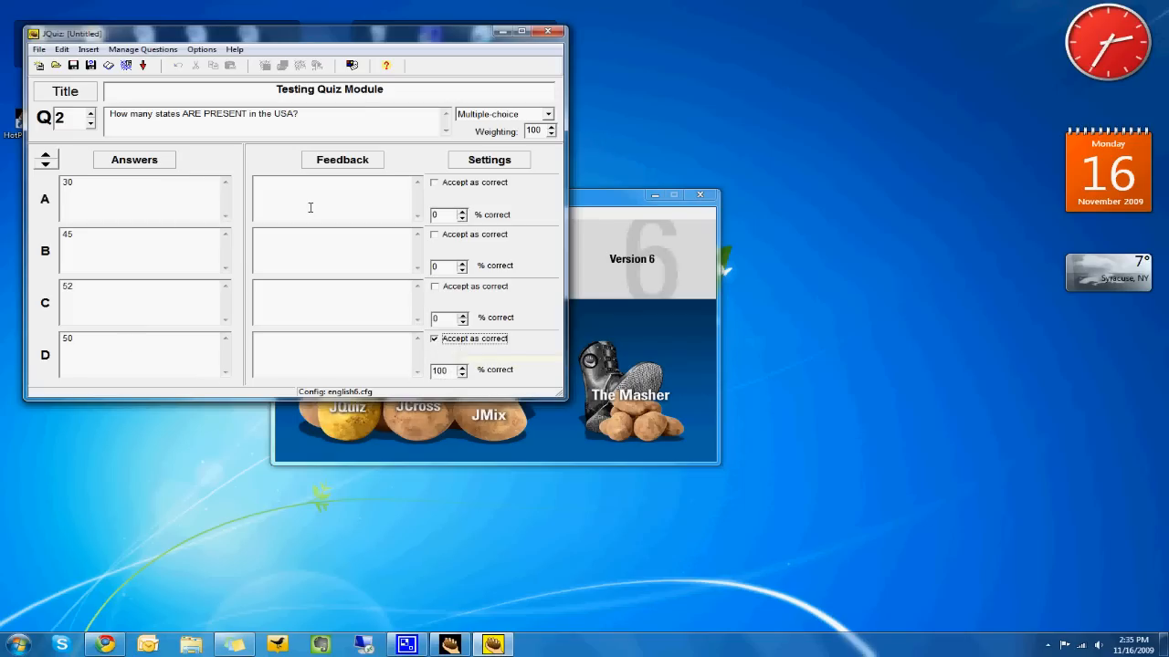
Step: Add question 3 with the text "Who is Yogi Bear's comapinion?"
{"action": "left_click", "coordinate": [90, 114]}
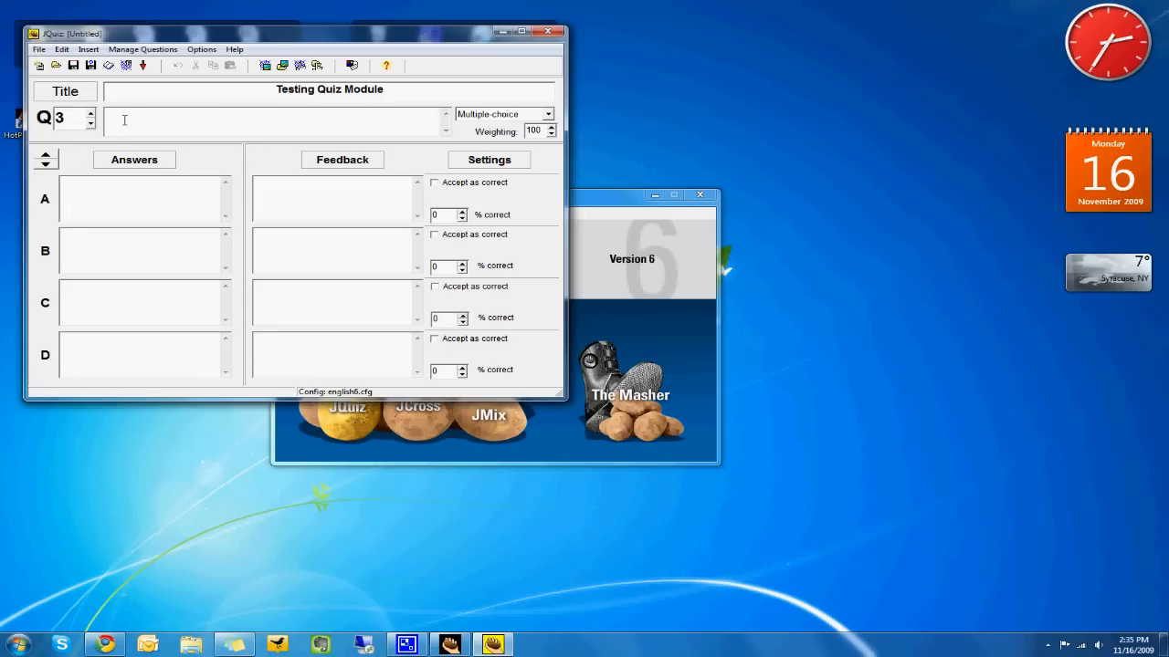
{"action": "type", "text": "HO IS"}
{"action": "key", "text": "BackSpace"}
{"action": "key", "text": "BackSpace"}
{"action": "key", "text": "BackSpace"}
{"action": "key", "text": "BackSpace"}
{"action": "key", "text": "BackSpace"}
{"action": "key", "text": "Caps_Lock"}
{"action": "type", "text": "Who"}
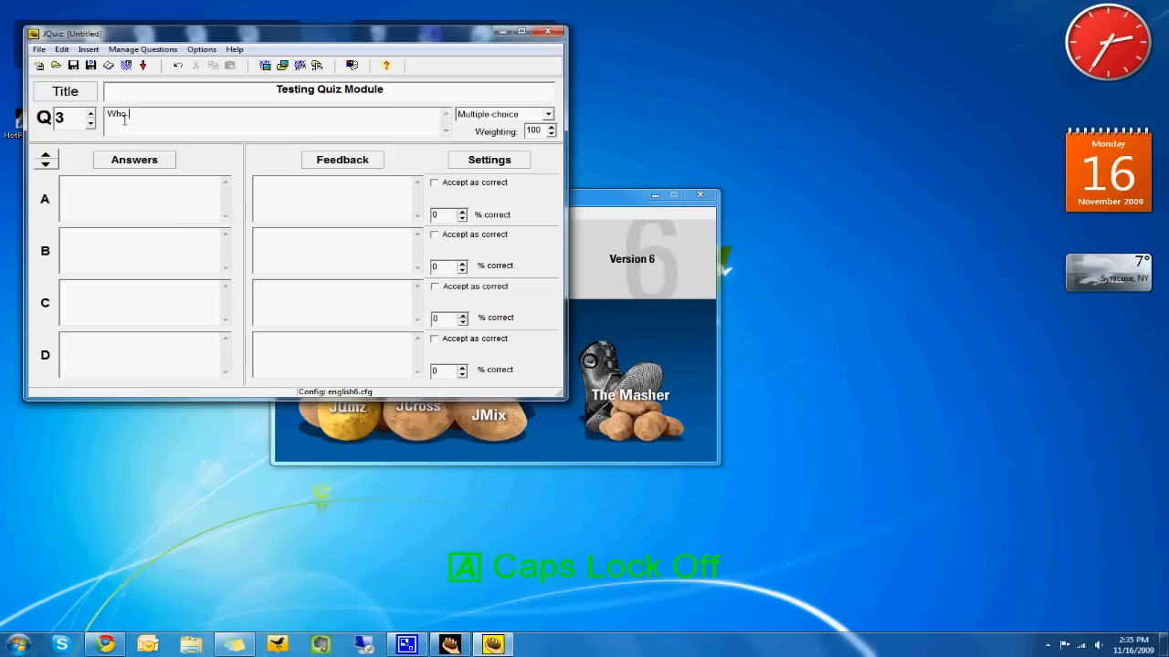
{"action": "type", "text": " is Yogi Bear's comapinion"}
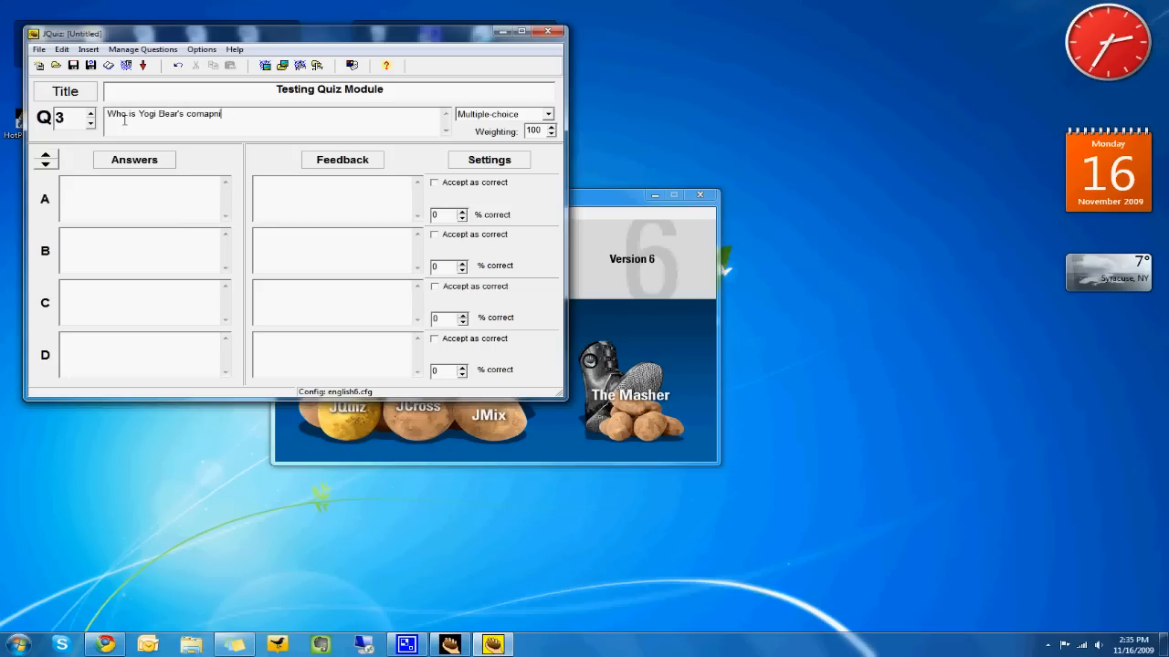
{"action": "type", "text": "?"}
Step: Fill in answers A to D of question 3 with Boo Boo, Mickey Mouse, The Sherriff and Picnic Basket, and accept Boo Boo as correct
{"action": "key", "text": "Tab"}
{"action": "type", "text": "Boo Mickey Mouse"}
{"action": "key", "text": "Tab"}
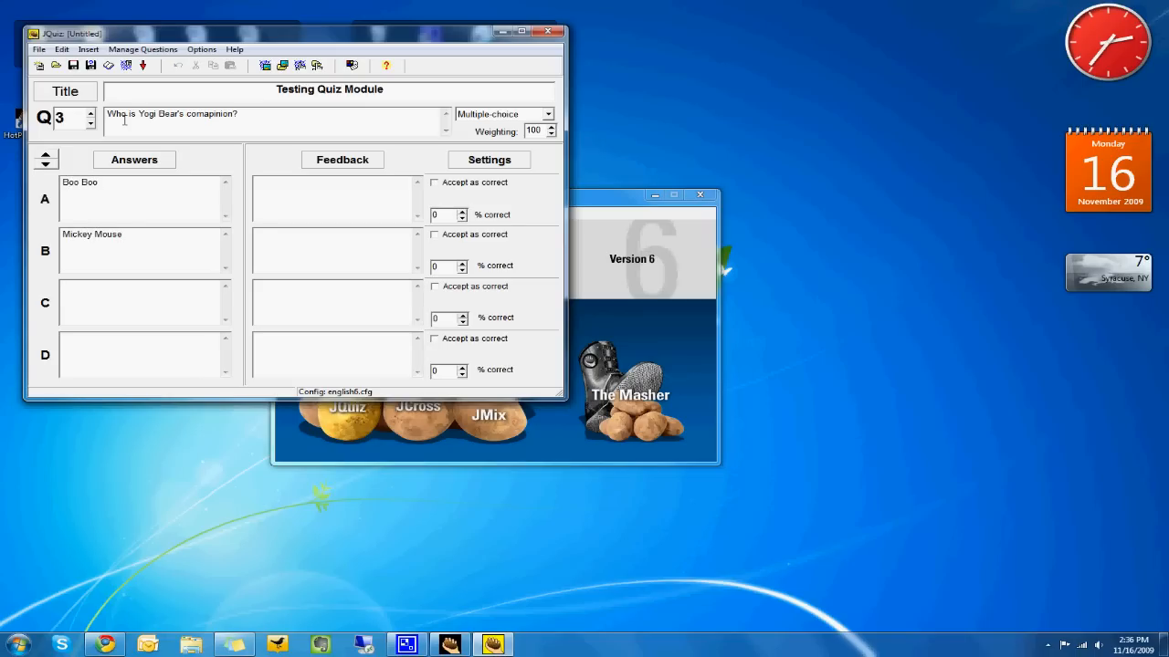
{"action": "type", "text": "The Sherriff"}
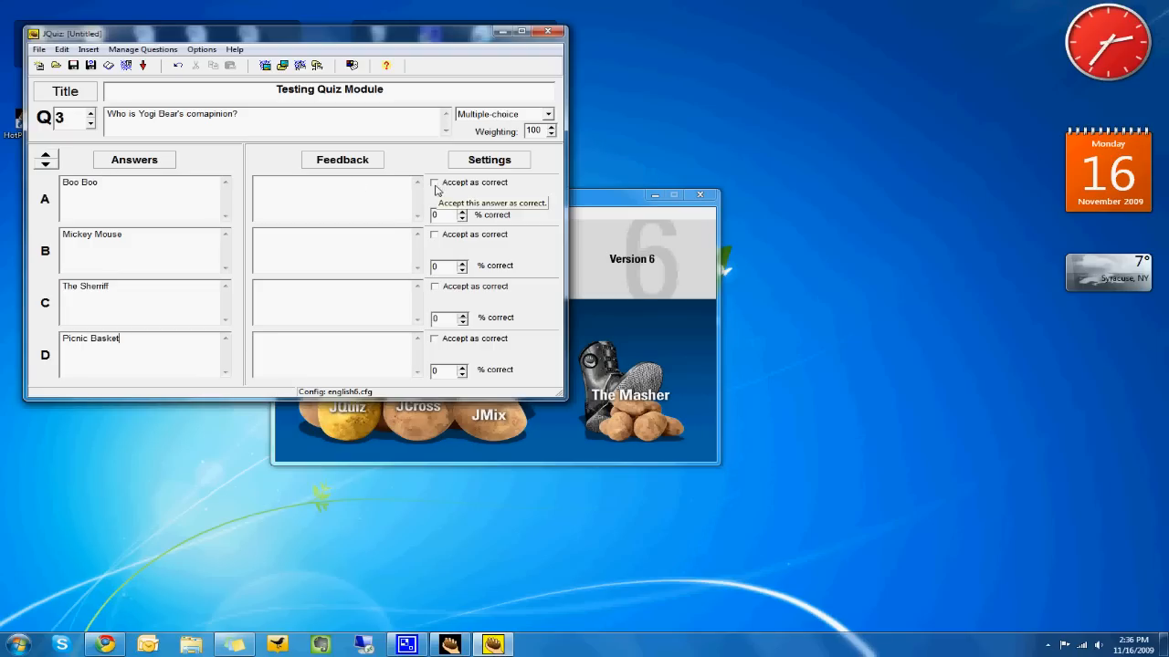
{"action": "left_click", "coordinate": [436, 184]}
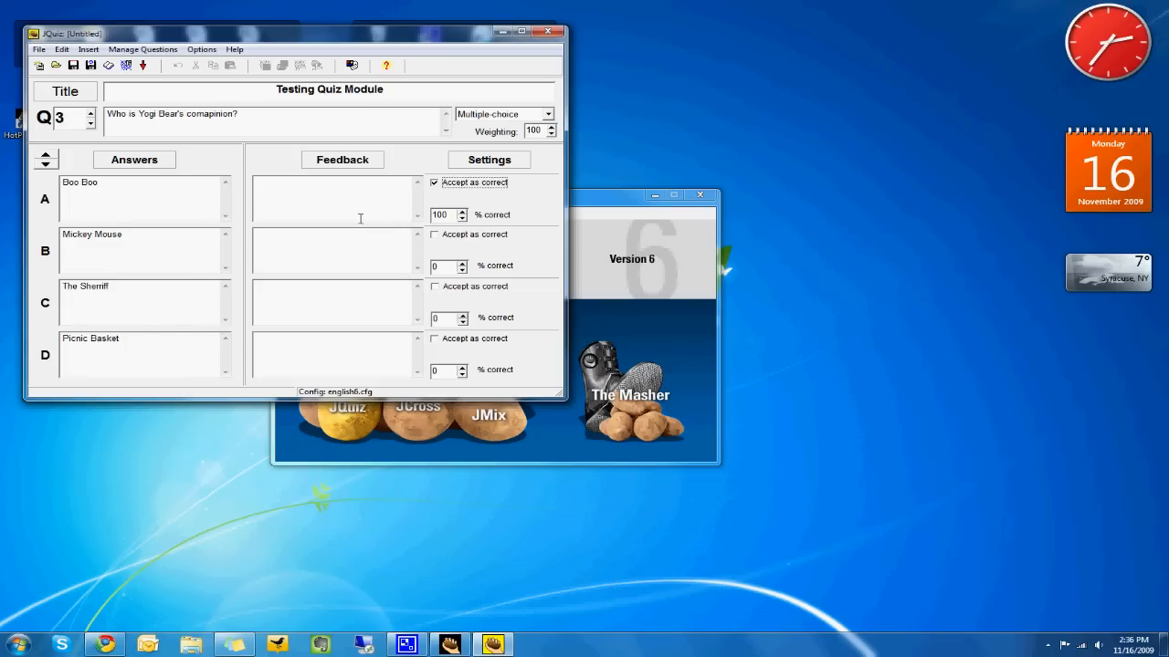
Step: In the output configuration's prompts and feedback, set the correct indicator to "Correct" and the incorrect indicator to "Incorrect"
{"action": "left_click", "coordinate": [353, 65]}
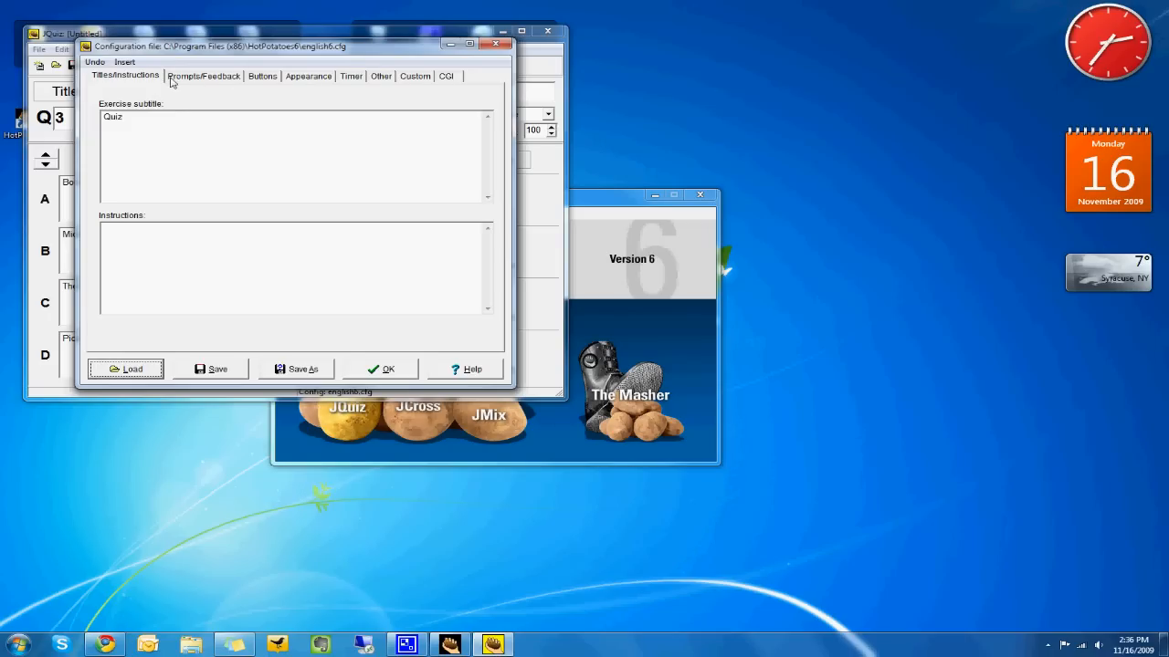
{"action": "left_click", "coordinate": [209, 80]}
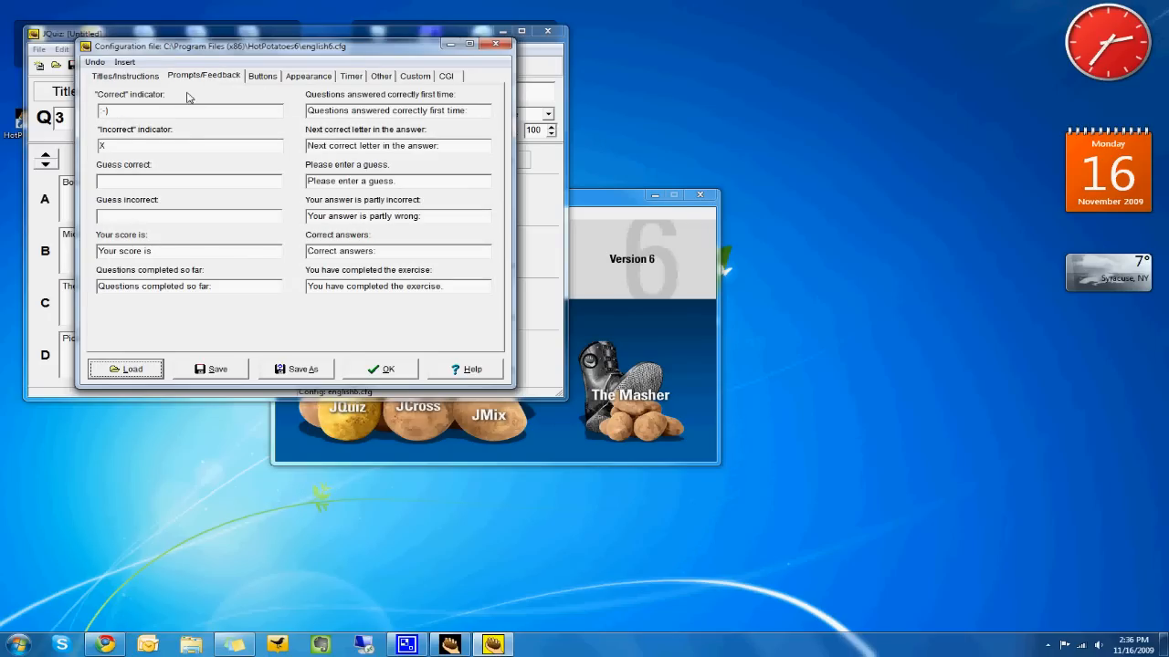
{"action": "left_click_drag", "start_coordinate": [146, 112], "coordinate": [92, 111]}
{"action": "type", "text": "Correct"}
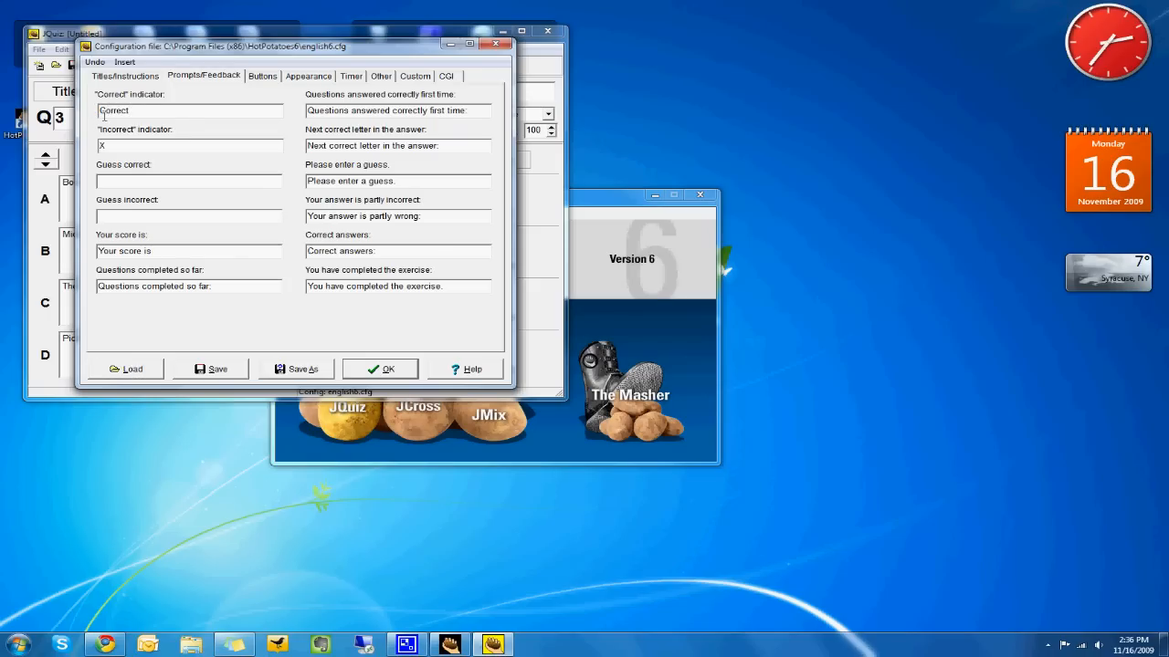
{"action": "double_click", "coordinate": [111, 146]}
{"action": "key", "text": "BackSpace"}
Step: Set the guess correct feedback to "Well done!" and the guess incorrect feedback to "Bad Luck! Move on to next question."
{"action": "type", "text": "Well done!"}
{"action": "type", "text": "Bad"}
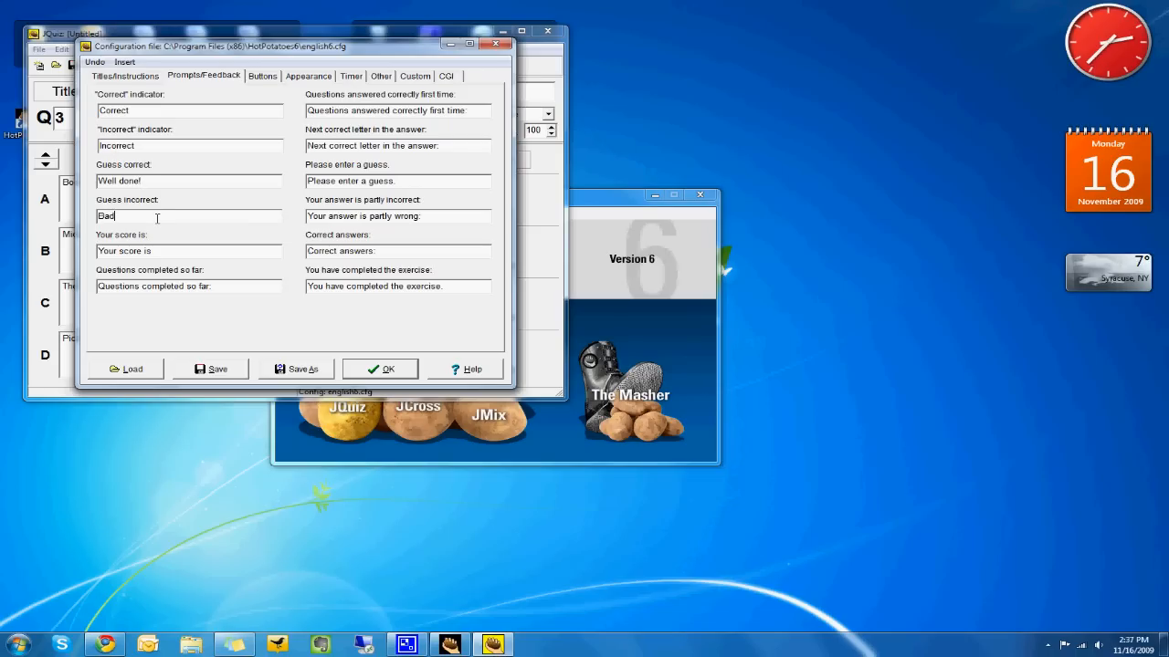
{"action": "type", "text": " Luck! Move on to next question"}
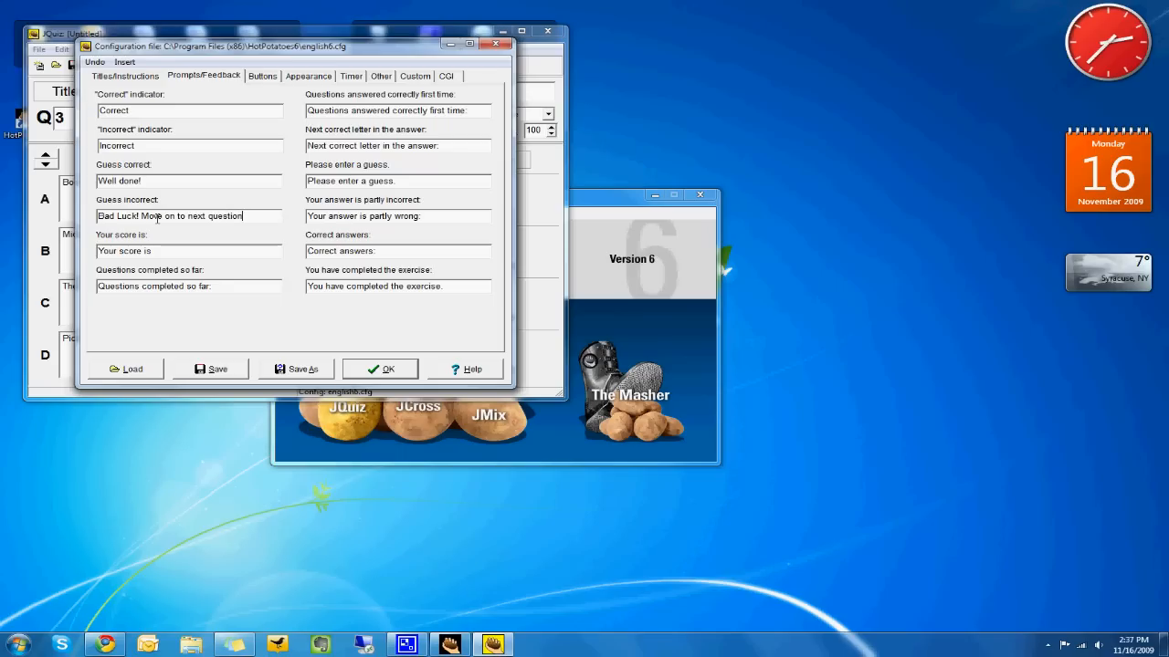
{"action": "type", "text": "."}
Step: Check the button, appearance and timer settings, and accept the output configuration
{"action": "left_click", "coordinate": [261, 79]}
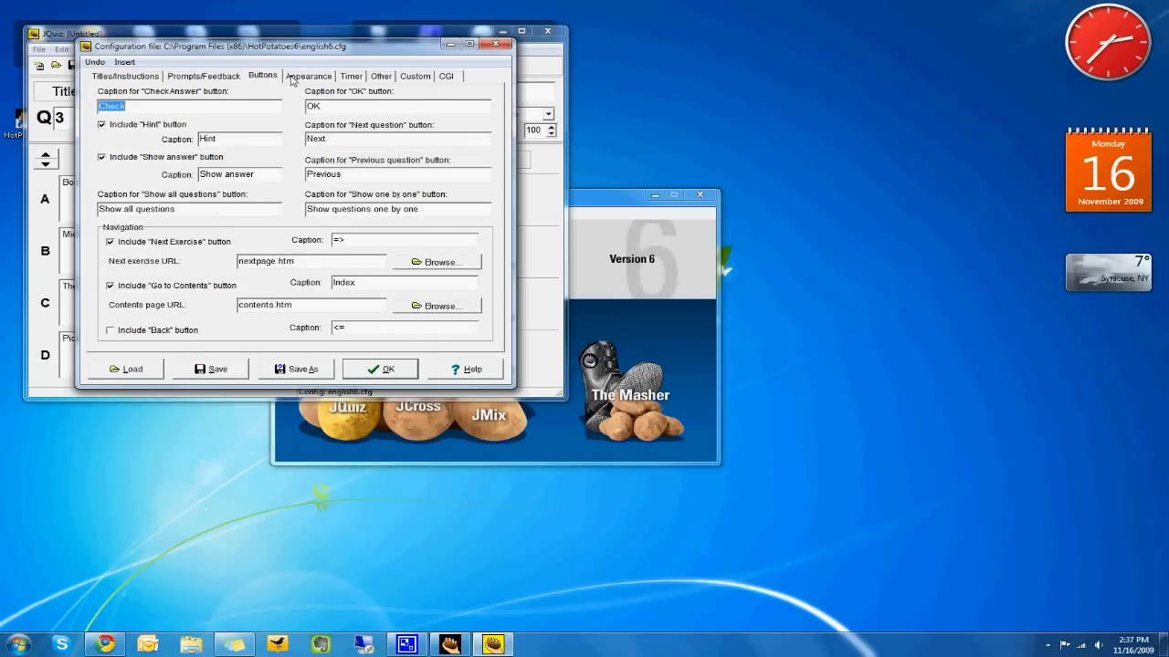
{"action": "left_click", "coordinate": [294, 81]}
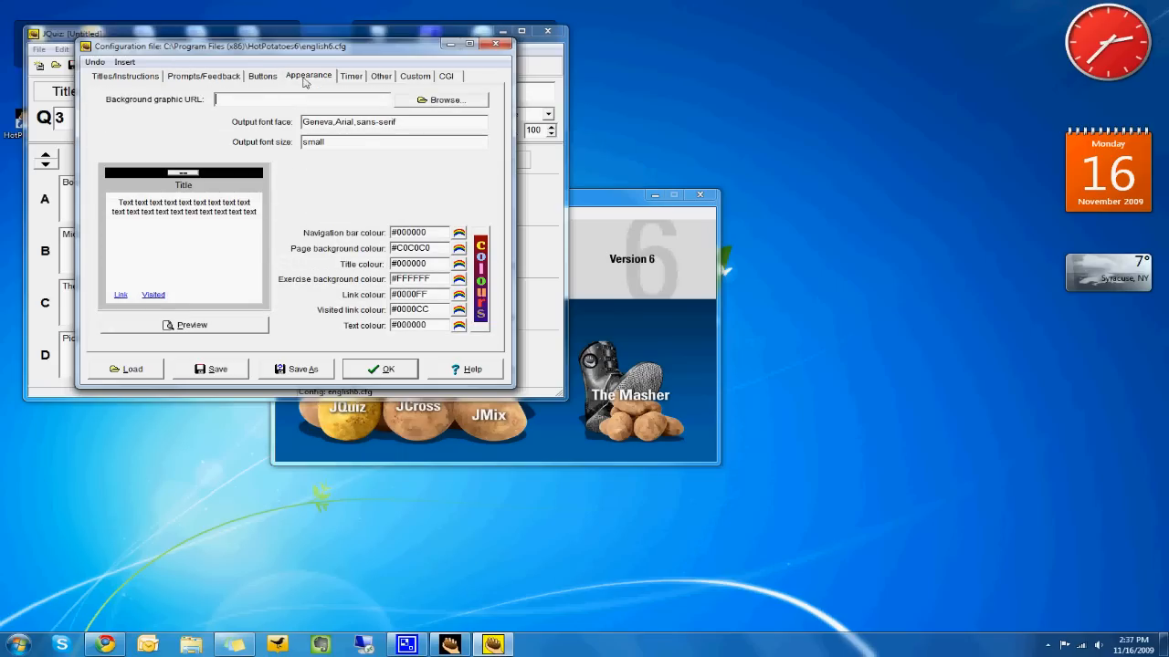
{"action": "left_click", "coordinate": [349, 80]}
{"action": "left_click", "coordinate": [197, 79]}
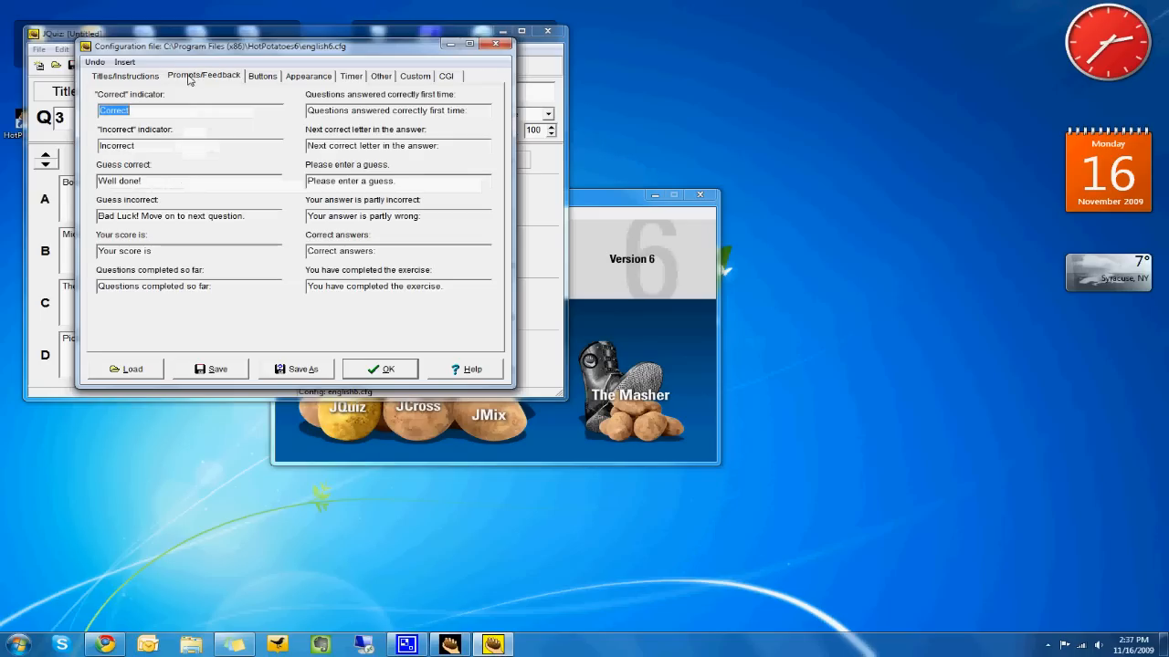
{"action": "left_click", "coordinate": [381, 371]}
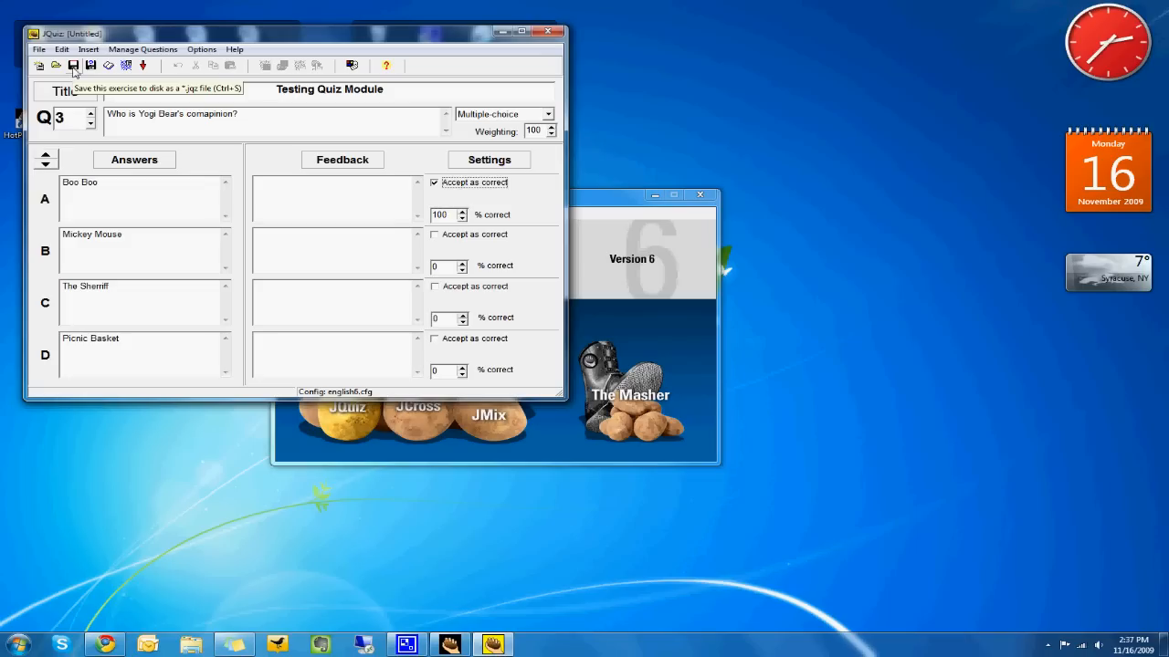
Step: Save the quiz to the Desktop as "Testing Quiz Module" in the JQuiz (*.jqz) file format
{"action": "left_click", "coordinate": [73, 66]}
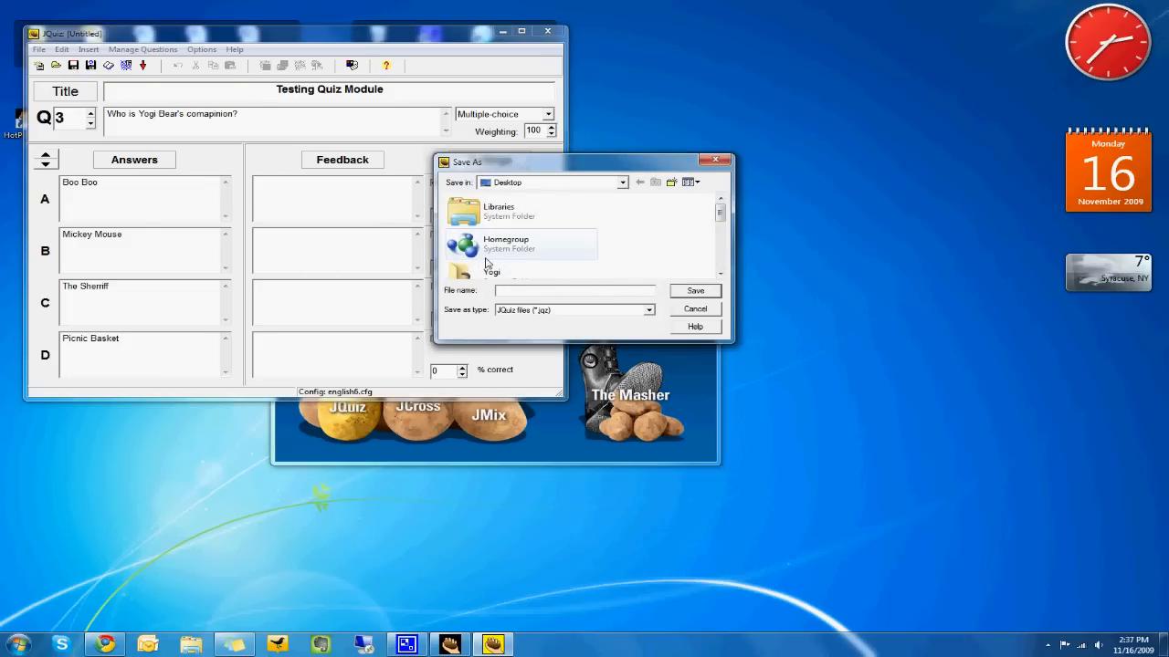
{"action": "type", "text": "T"}
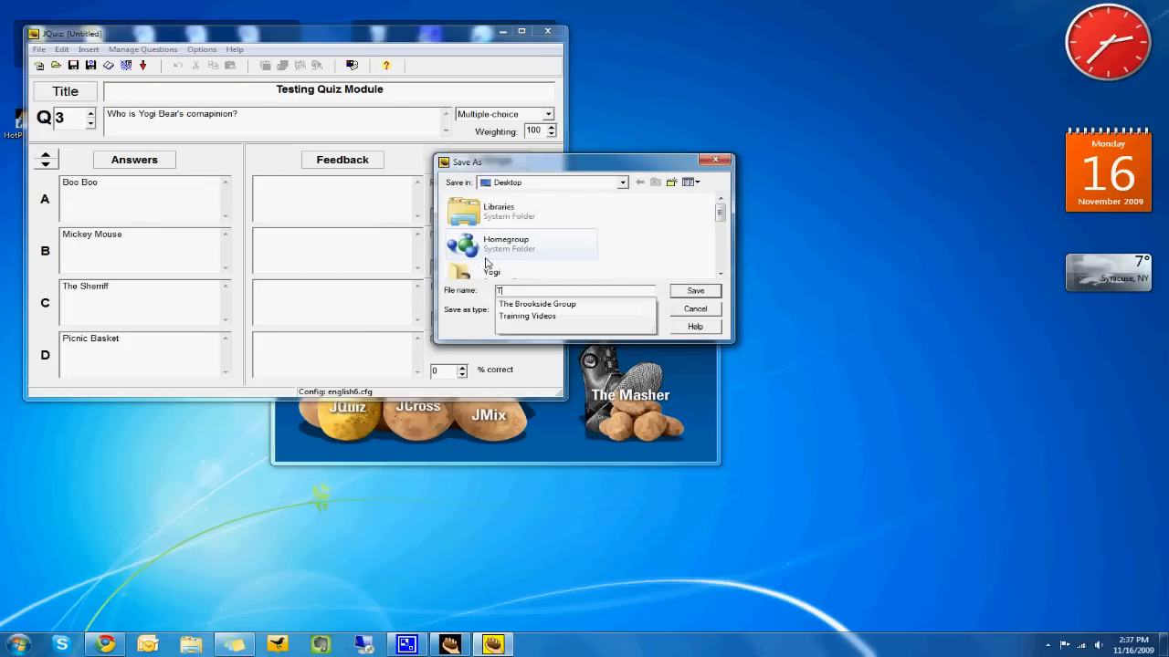
{"action": "type", "text": "esting Quiz Module"}
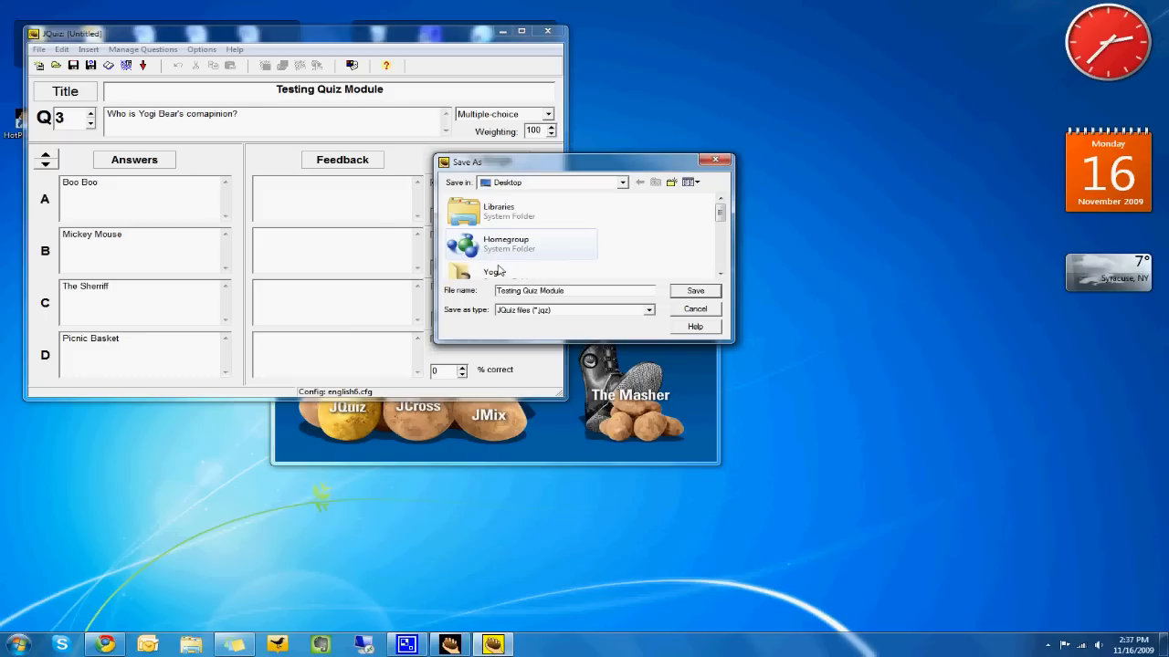
{"action": "left_click", "coordinate": [536, 314]}
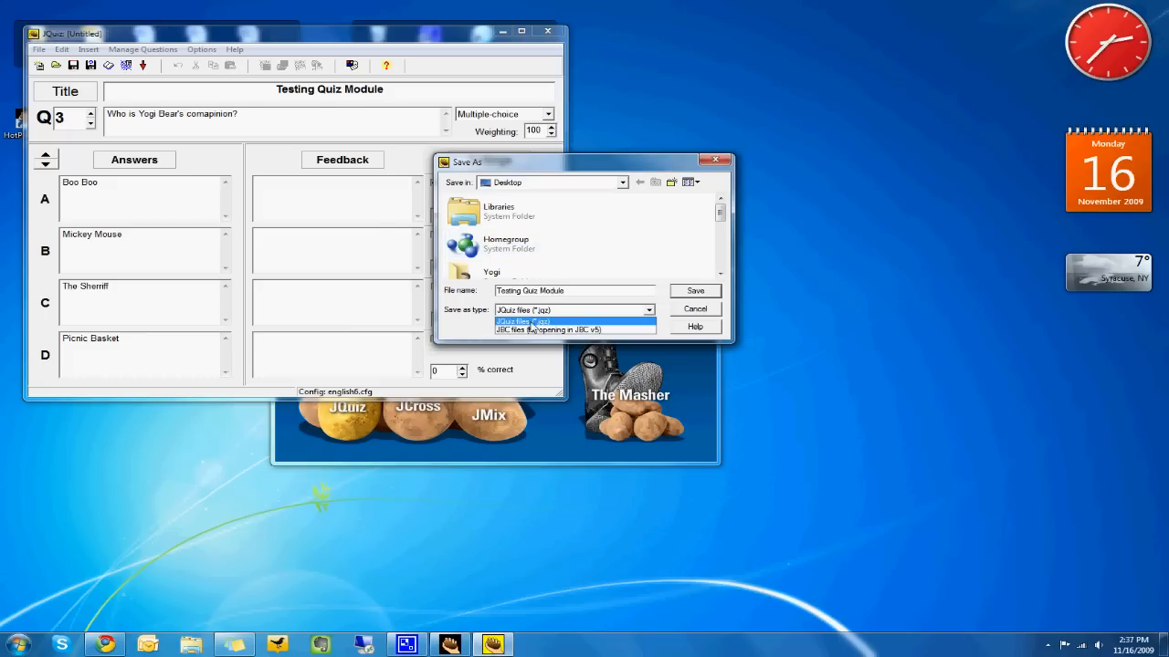
{"action": "left_click", "coordinate": [525, 323]}
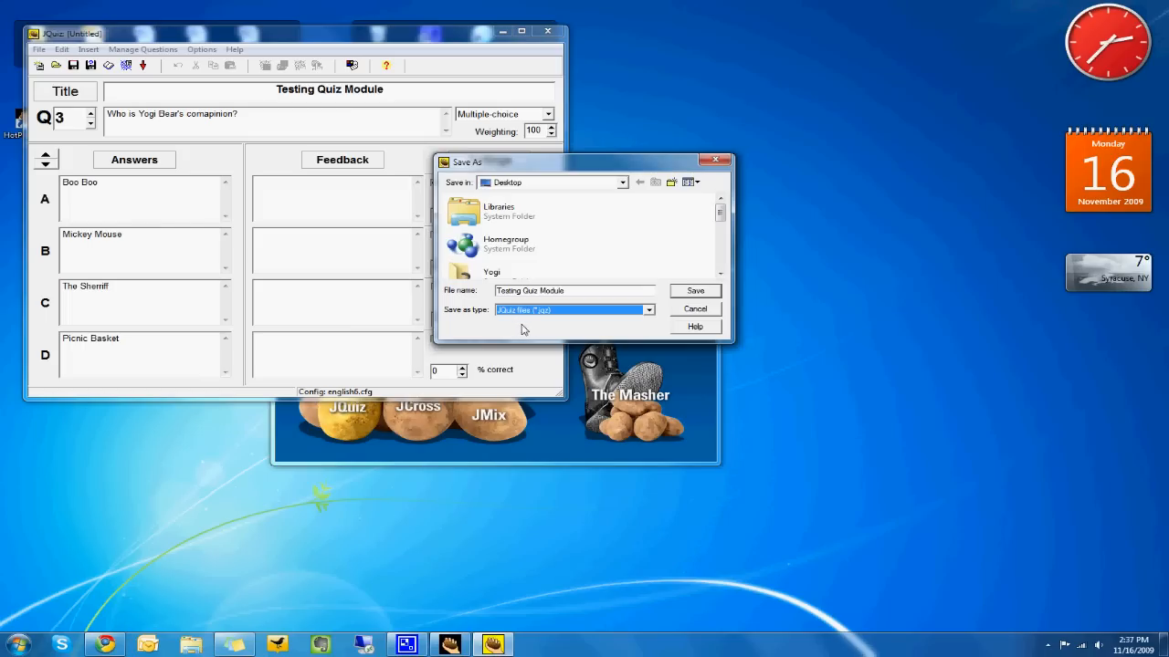
{"action": "left_click", "coordinate": [694, 294]}
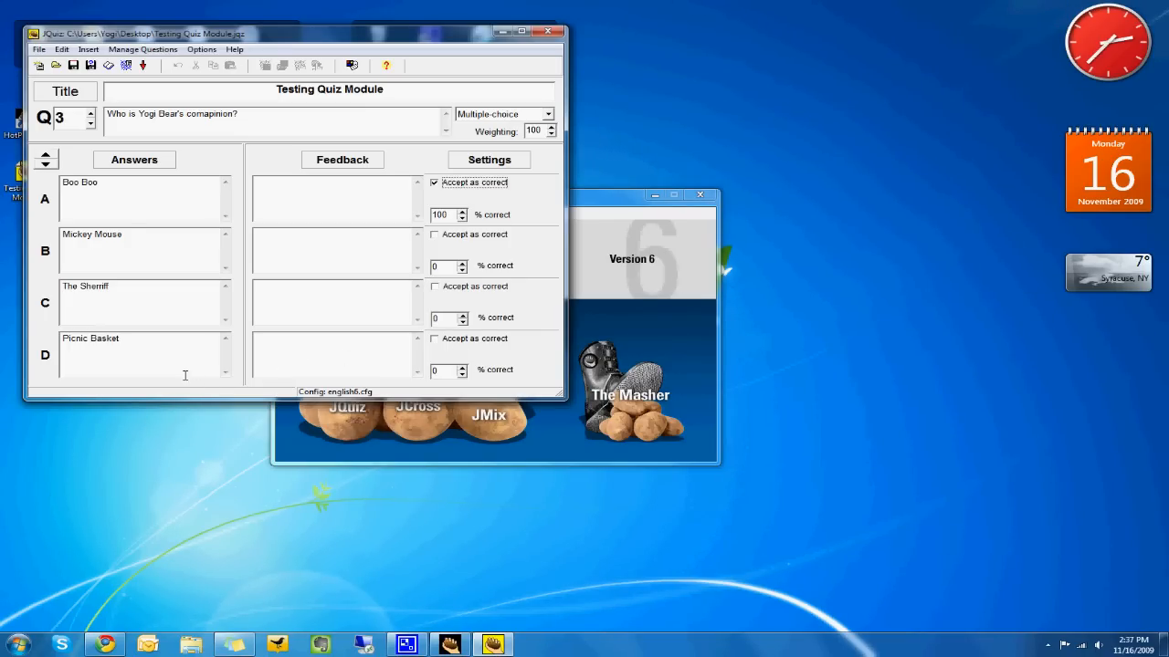
Step: Switch to the TC2 Moodle course in Chrome and turn editing on
{"action": "left_click", "coordinate": [105, 645]}
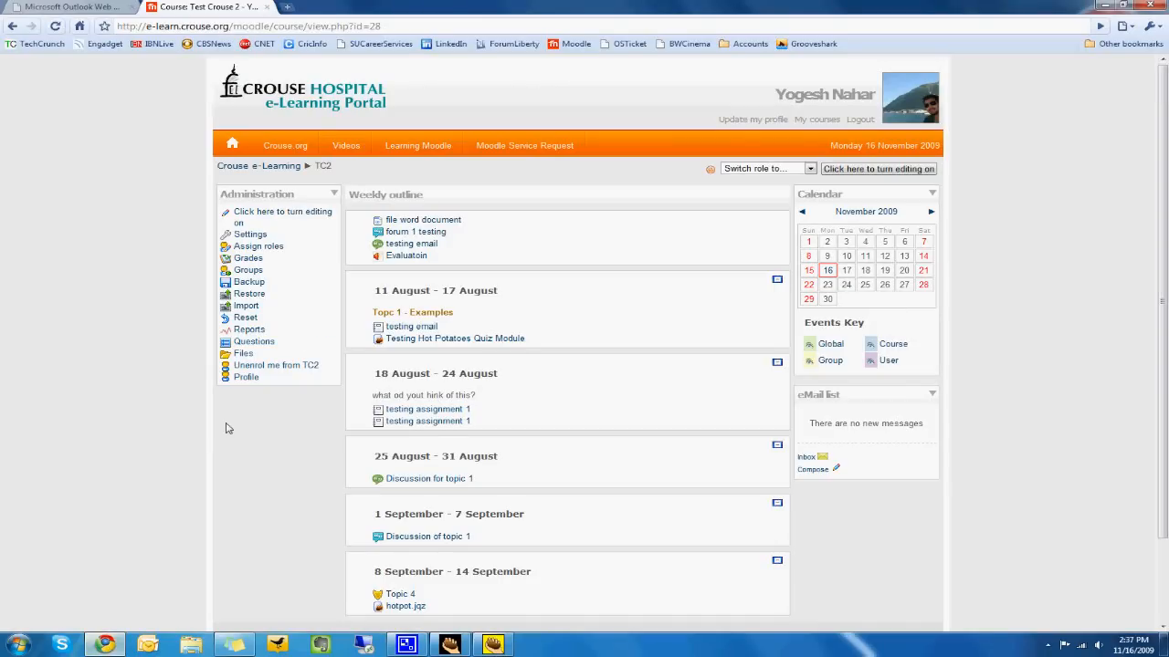
{"action": "scroll", "coordinate": [581, 330], "scroll_direction": "down", "scroll_amount": 2}
{"action": "scroll", "coordinate": [585, 327], "scroll_direction": "up", "scroll_amount": 2}
{"action": "left_click", "coordinate": [849, 169]}
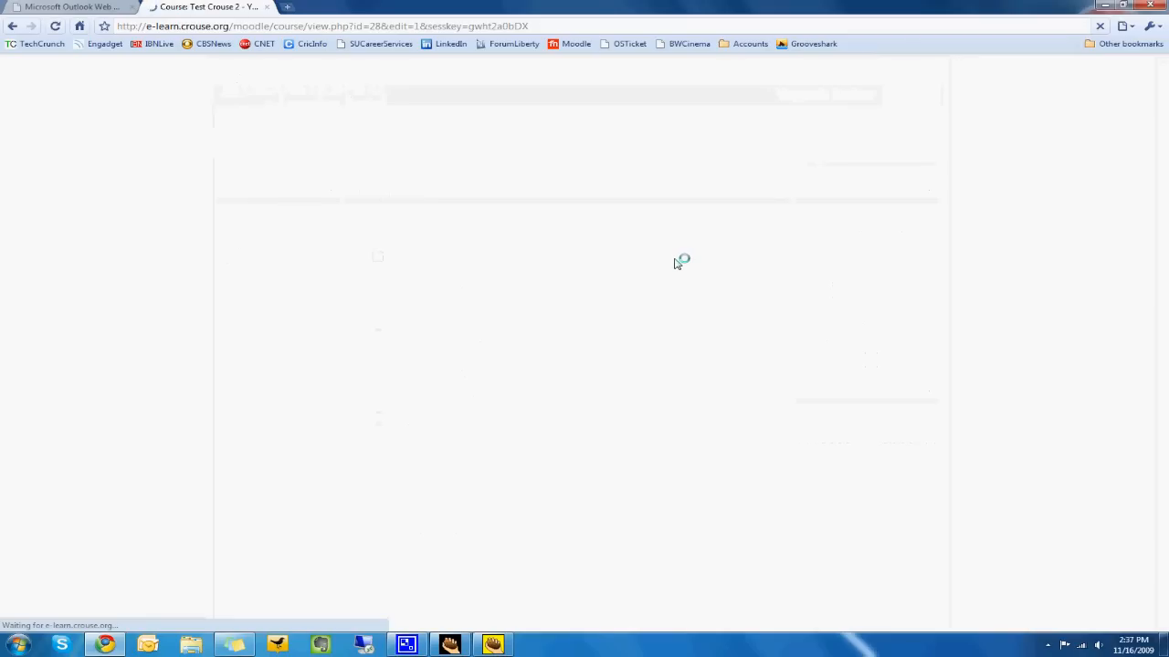
Step: Add a Hot Potatoes Quiz activity to the 25 August - 31 August week of the course
{"action": "scroll", "coordinate": [539, 328], "scroll_direction": "down", "scroll_amount": 5}
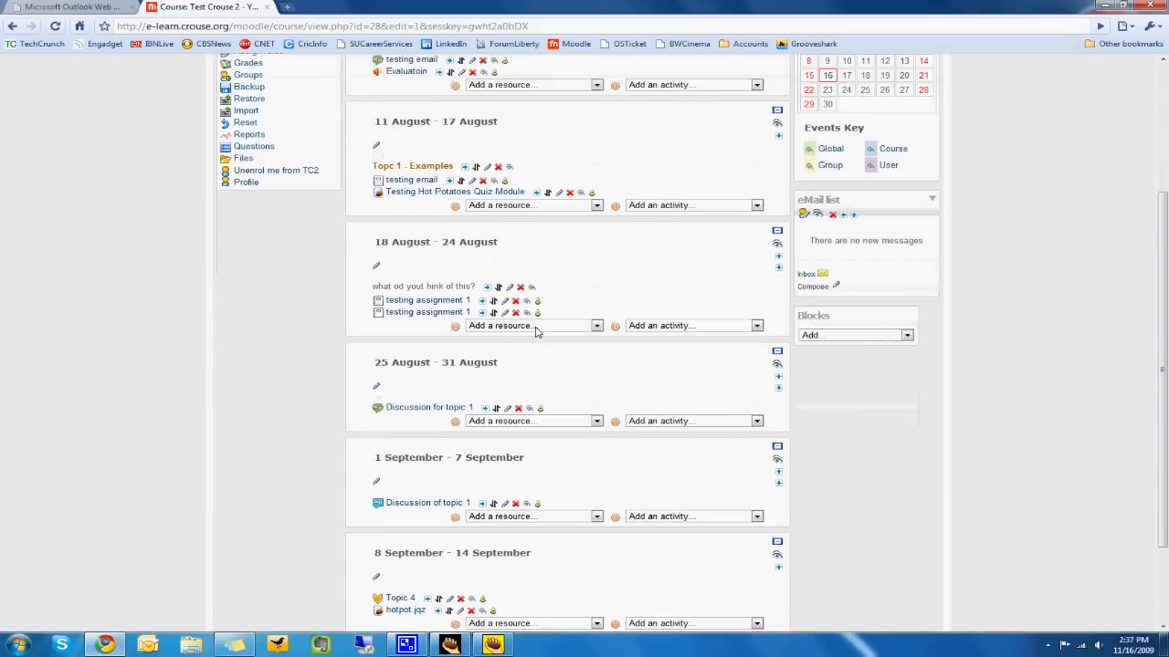
{"action": "scroll", "coordinate": [537, 332], "scroll_direction": "up", "scroll_amount": 3}
{"action": "scroll", "coordinate": [530, 334], "scroll_direction": "down", "scroll_amount": 2}
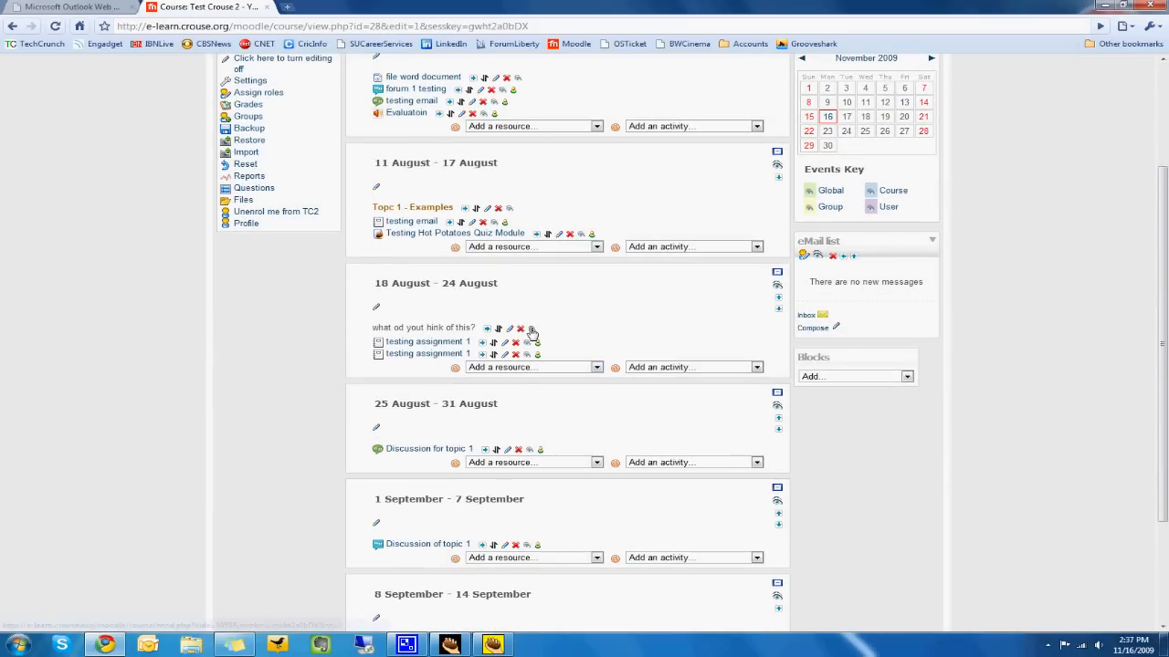
{"action": "scroll", "coordinate": [495, 277], "scroll_direction": "down", "scroll_amount": 1}
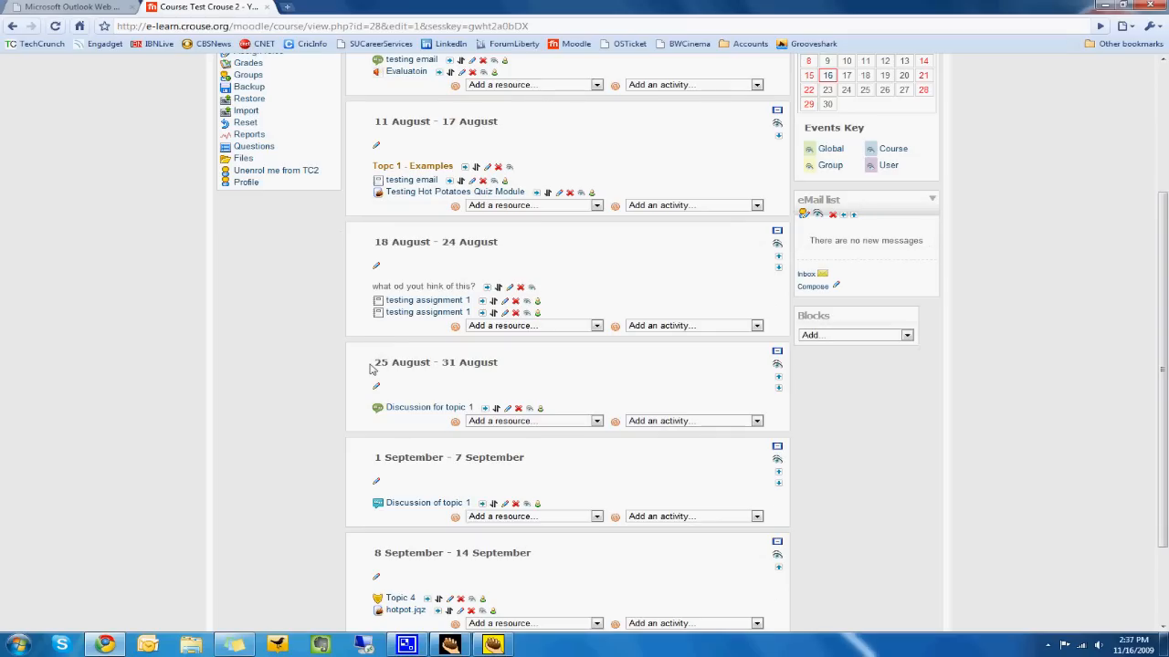
{"action": "left_click", "coordinate": [687, 424]}
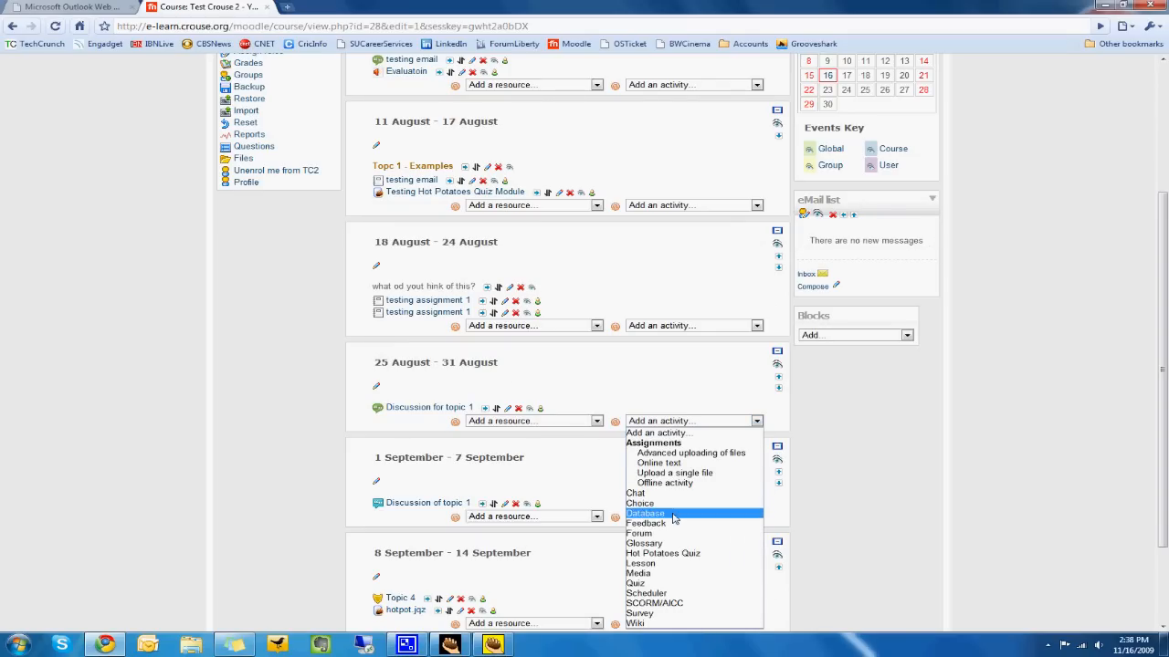
{"action": "left_click", "coordinate": [668, 555]}
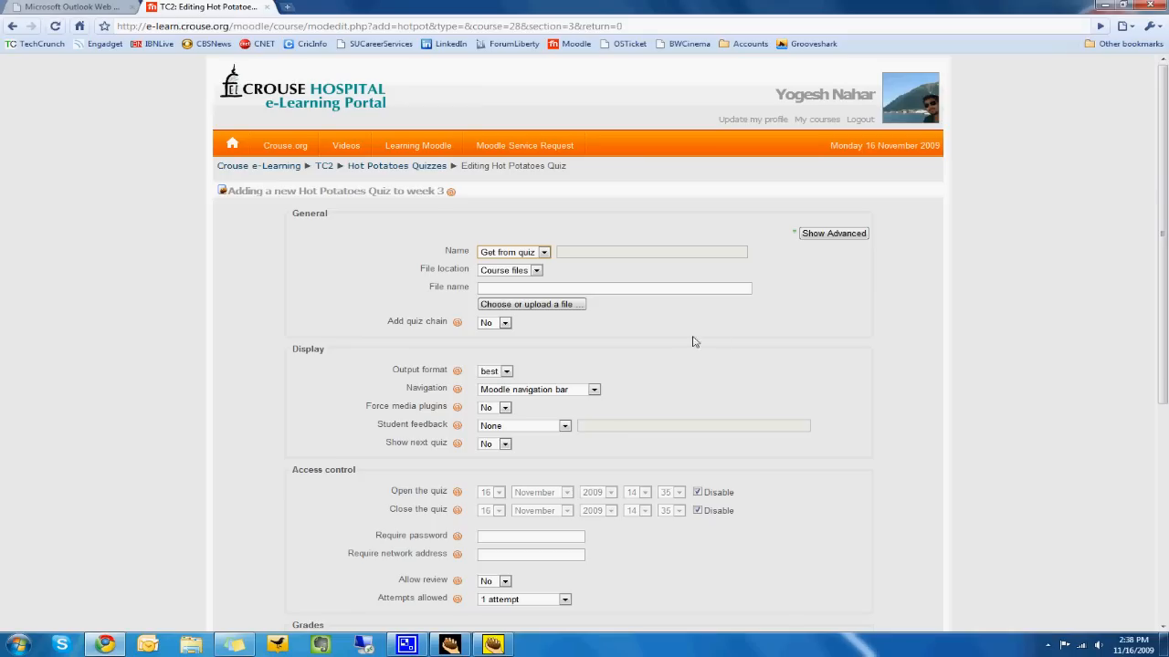
Step: Try Specific text as the quiz's name source and set it back to Get from quiz
{"action": "left_click", "coordinate": [520, 254]}
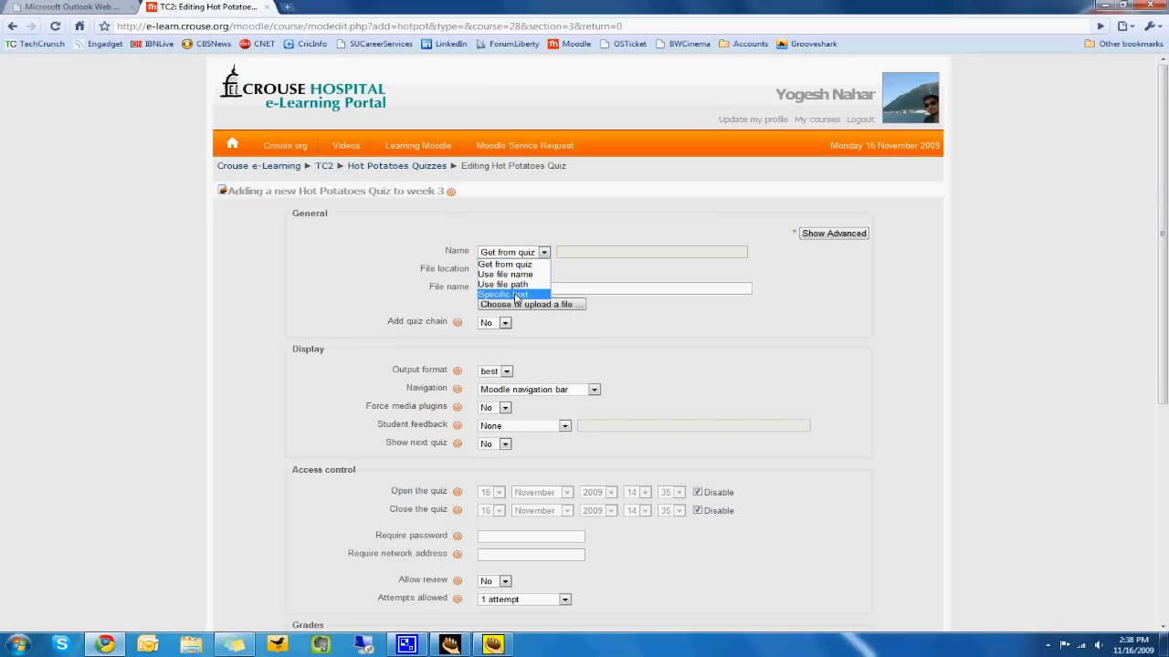
{"action": "left_click", "coordinate": [517, 295]}
{"action": "left_click", "coordinate": [568, 251]}
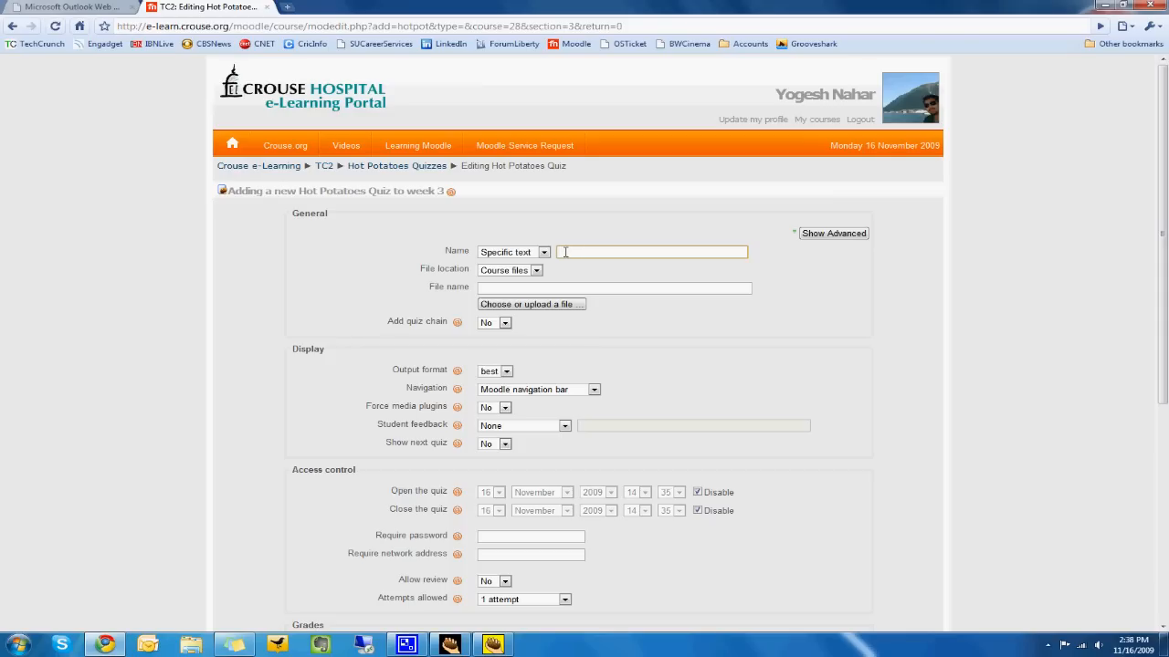
{"action": "left_click", "coordinate": [541, 253]}
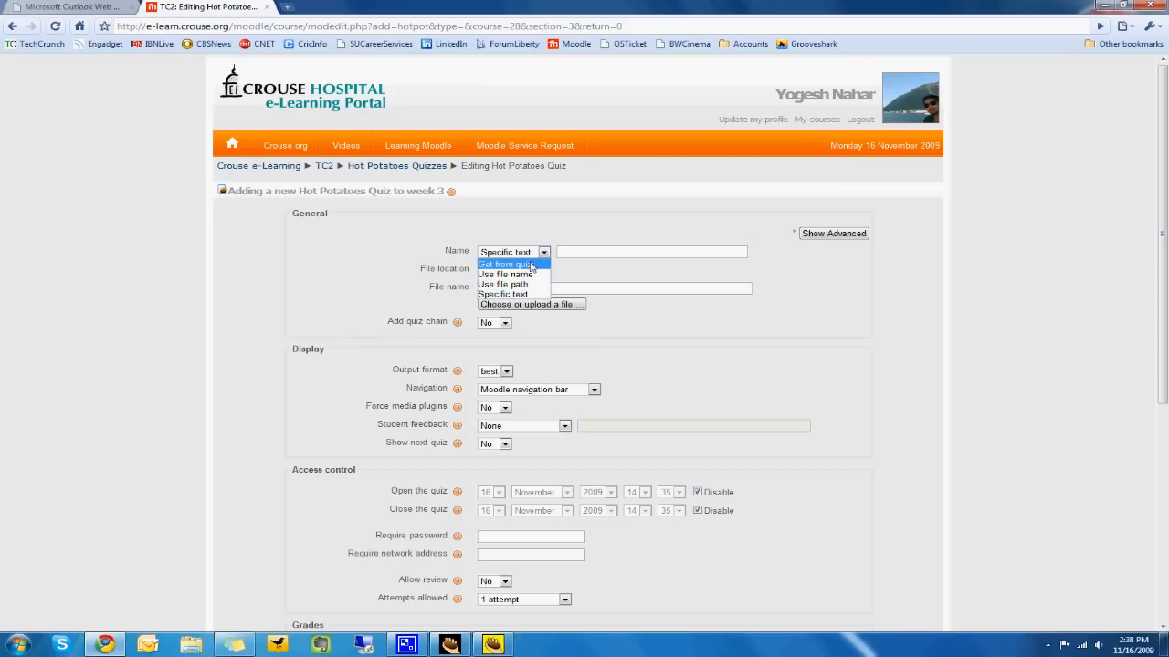
{"action": "left_click", "coordinate": [531, 263]}
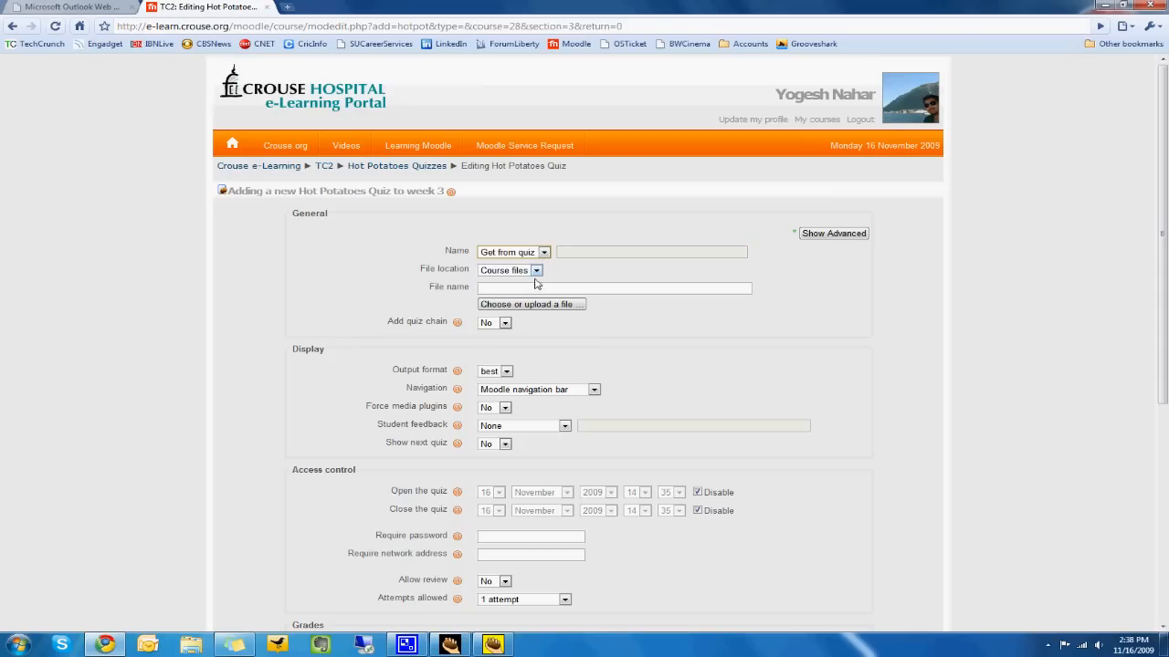
Step: Upload Testing Quiz Module.jqz from the Desktop to the course files and choose it as the quiz's file
{"action": "left_click", "coordinate": [488, 290]}
{"action": "left_click", "coordinate": [521, 305]}
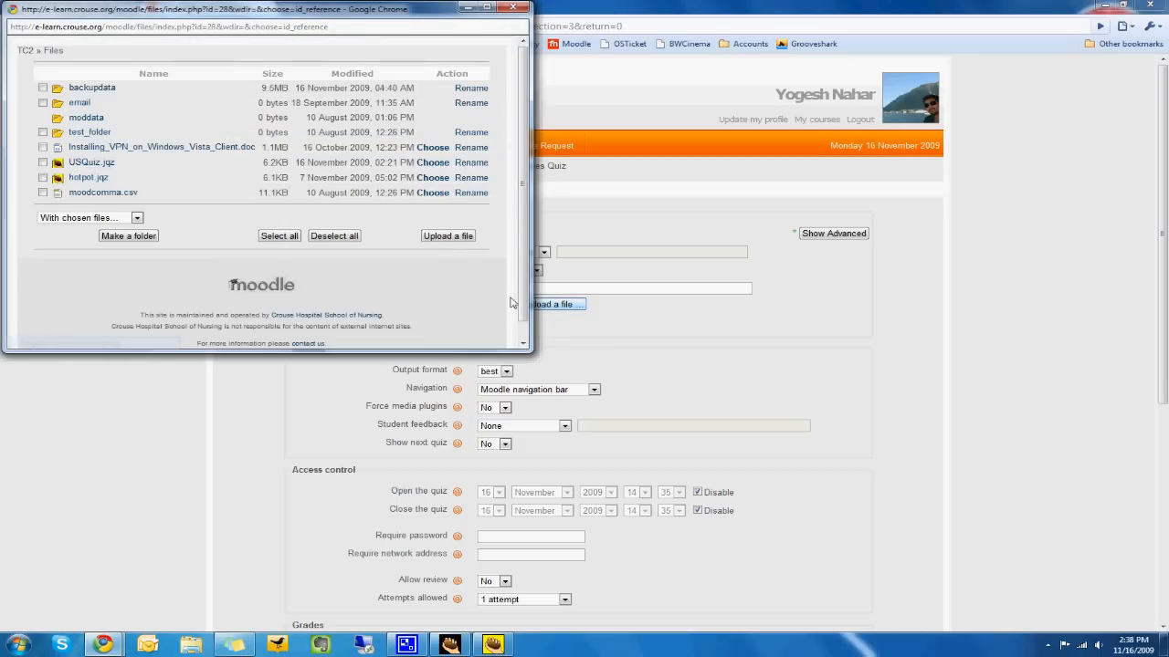
{"action": "left_click", "coordinate": [443, 240]}
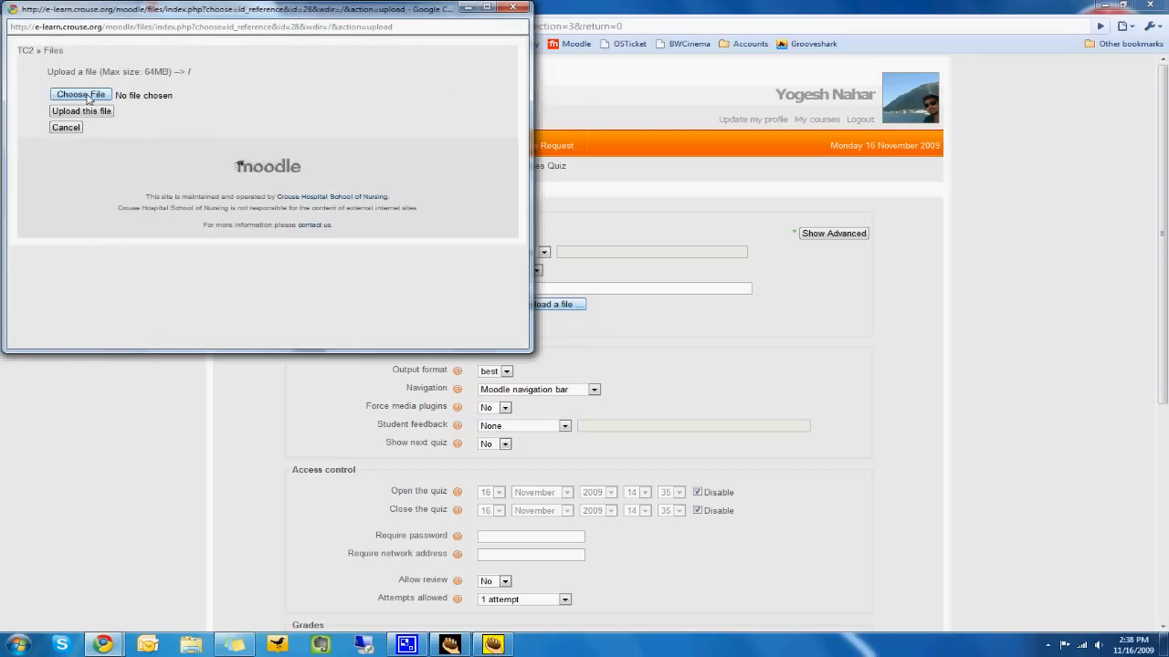
{"action": "left_click", "coordinate": [90, 96]}
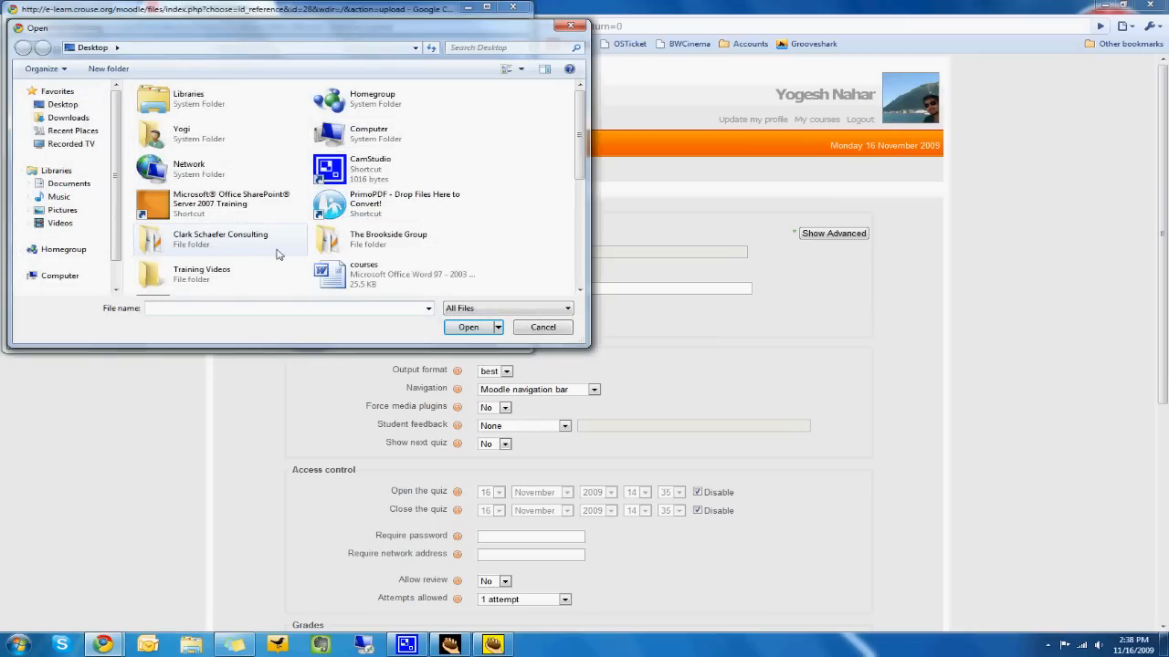
{"action": "left_click_drag", "start_coordinate": [578, 156], "coordinate": [577, 245]}
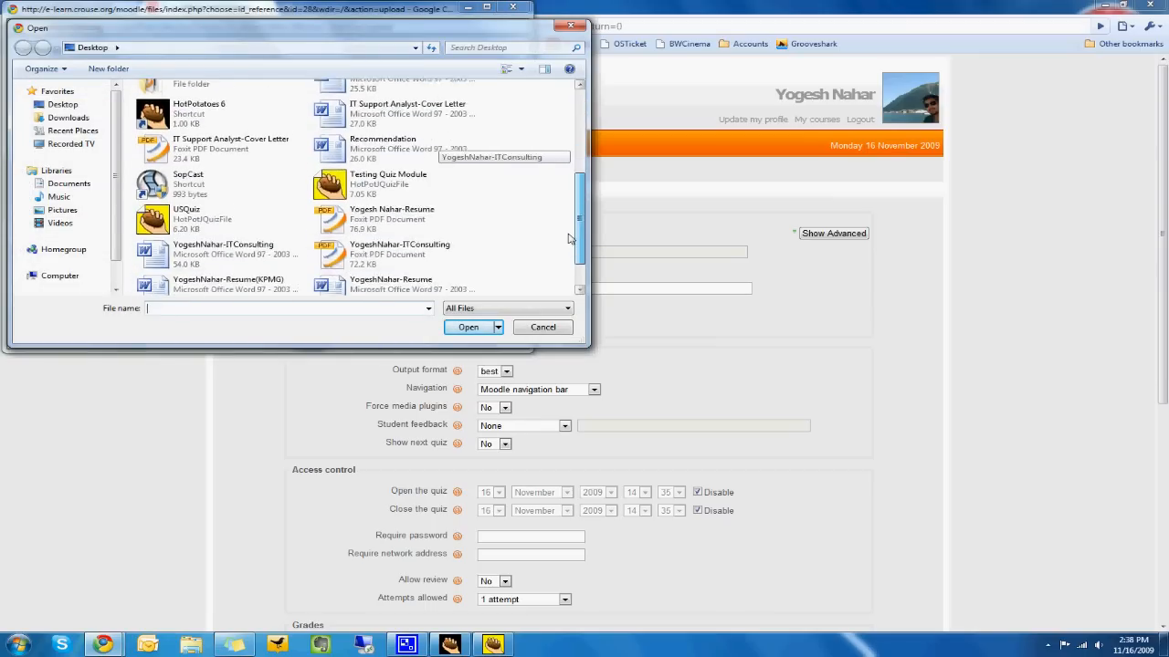
{"action": "left_click", "coordinate": [399, 181]}
{"action": "left_click", "coordinate": [466, 328]}
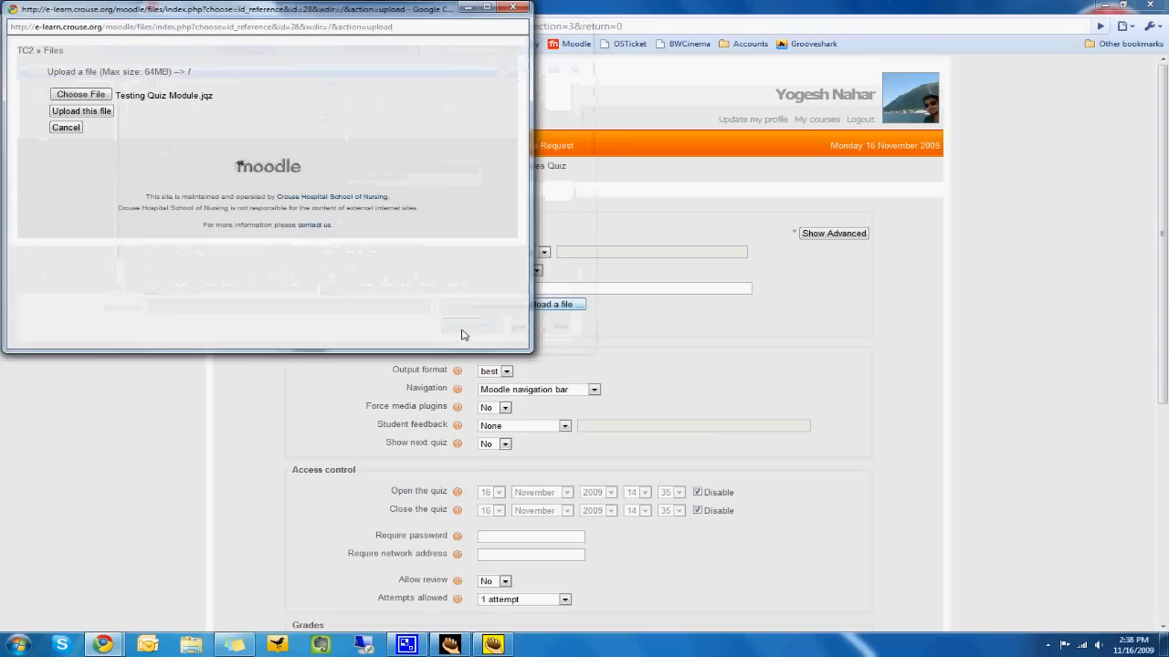
{"action": "left_click", "coordinate": [95, 113]}
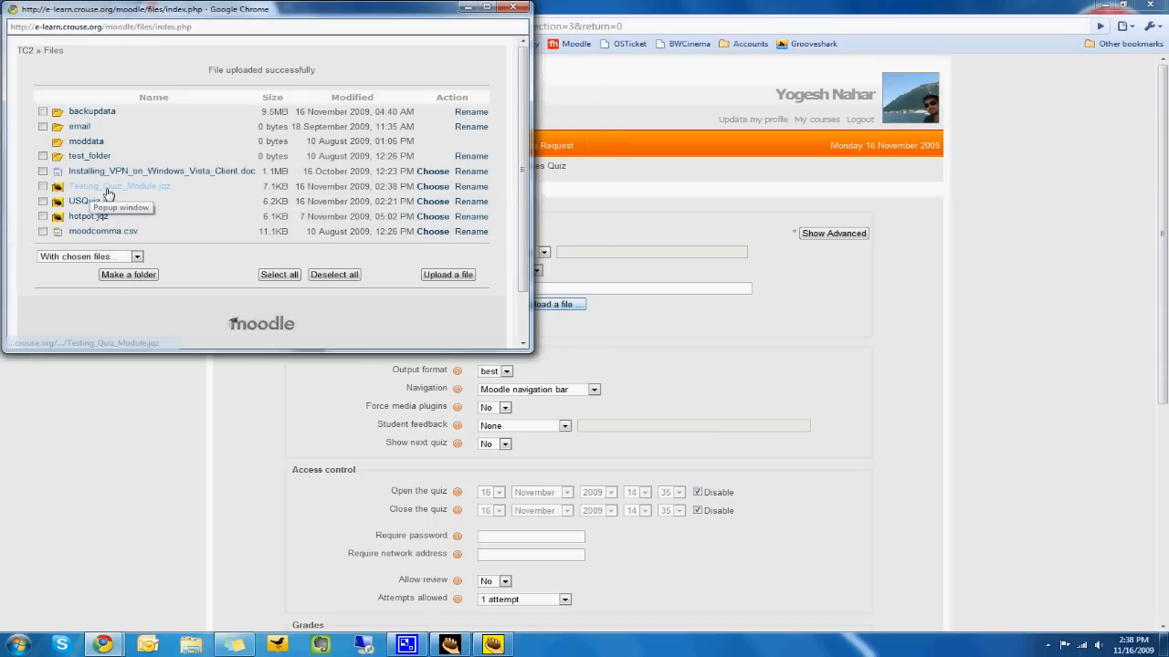
{"action": "left_click", "coordinate": [433, 186]}
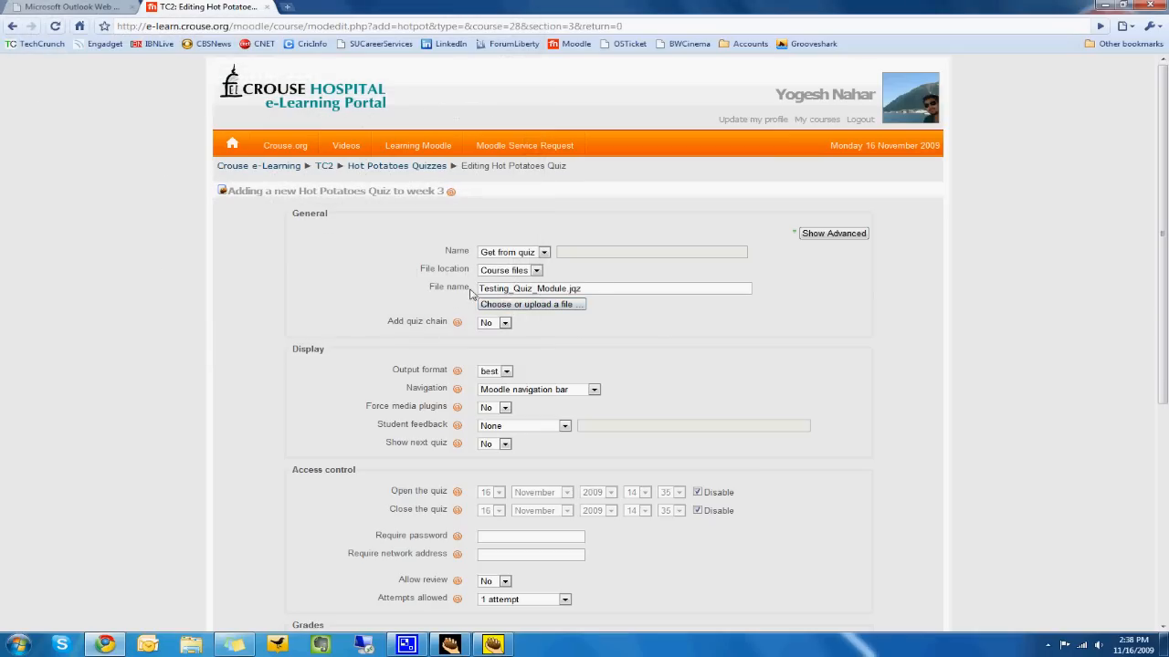
Step: Try enabling the quiz's open and close dates, and disable both again
{"action": "scroll", "coordinate": [601, 345], "scroll_direction": "down", "scroll_amount": 3}
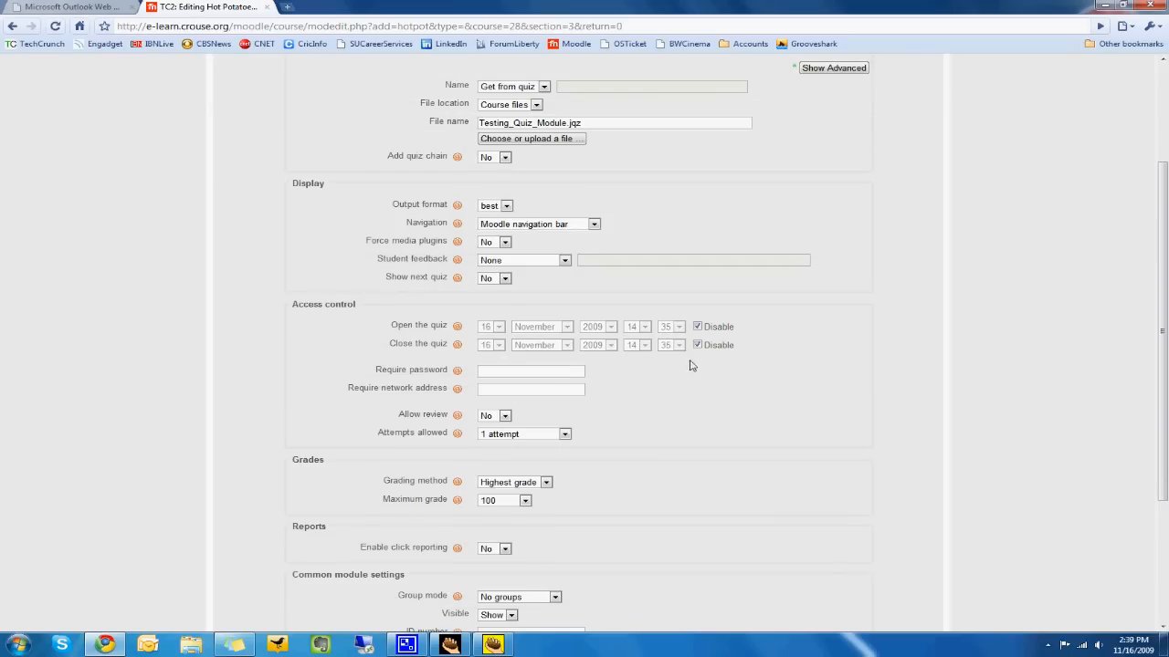
{"action": "left_click", "coordinate": [697, 326]}
{"action": "left_click", "coordinate": [698, 345]}
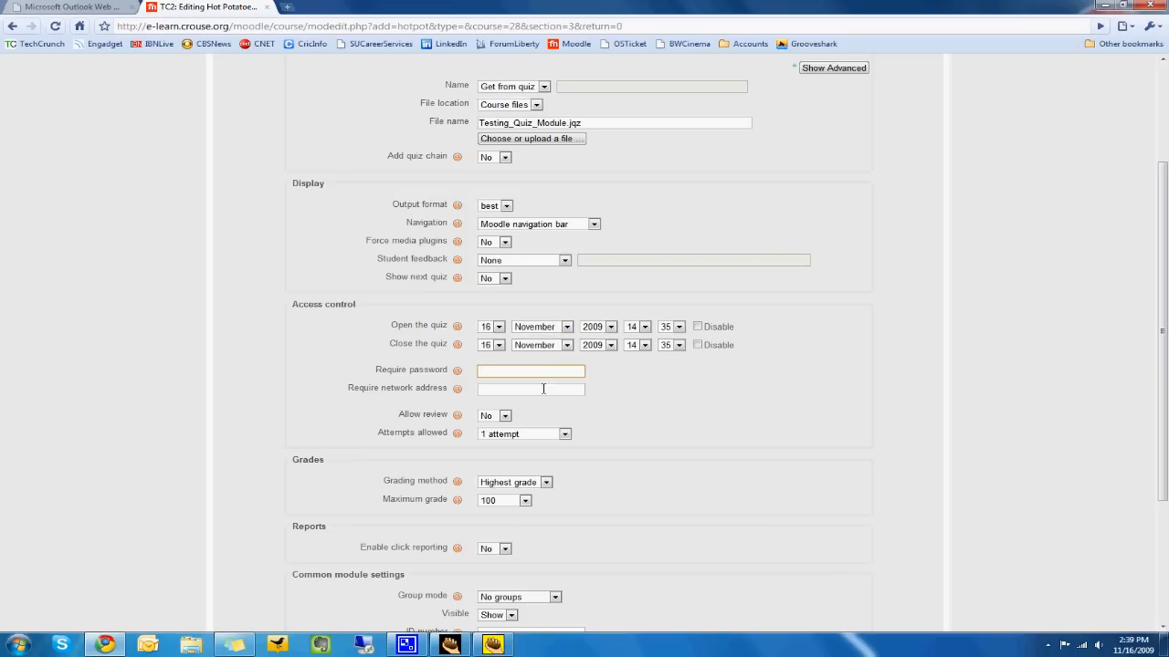
{"action": "left_click", "coordinate": [698, 345]}
{"action": "left_click", "coordinate": [698, 327]}
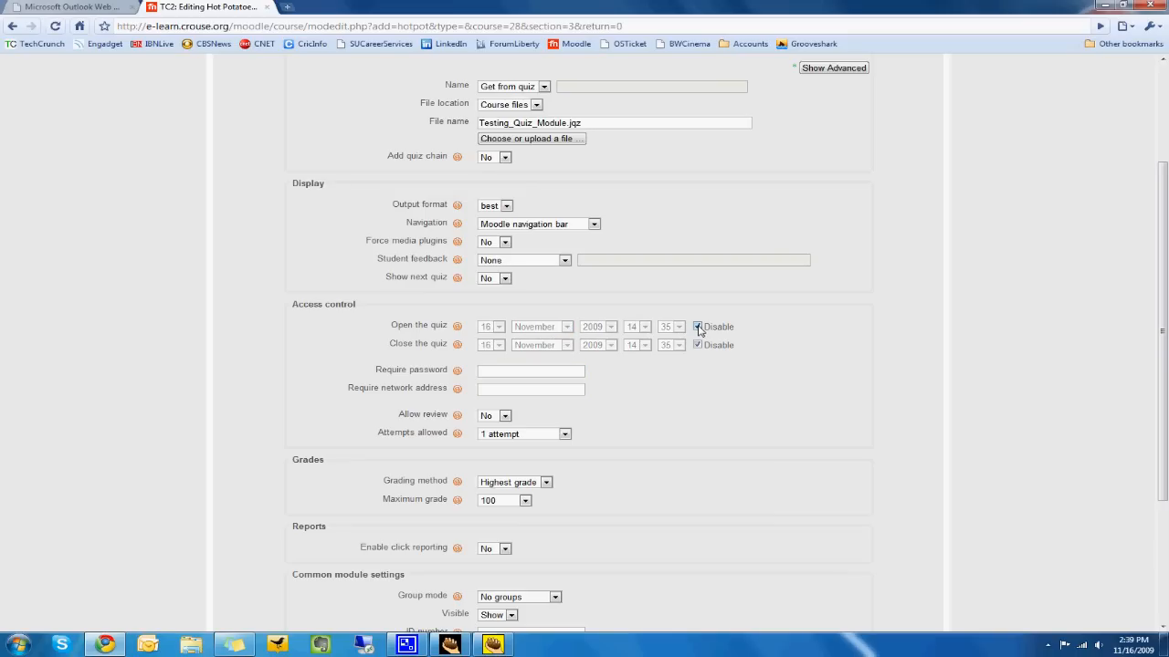
Step: Save the quiz activity, return to the course and turn editing off
{"action": "scroll", "coordinate": [639, 383], "scroll_direction": "down", "scroll_amount": 3}
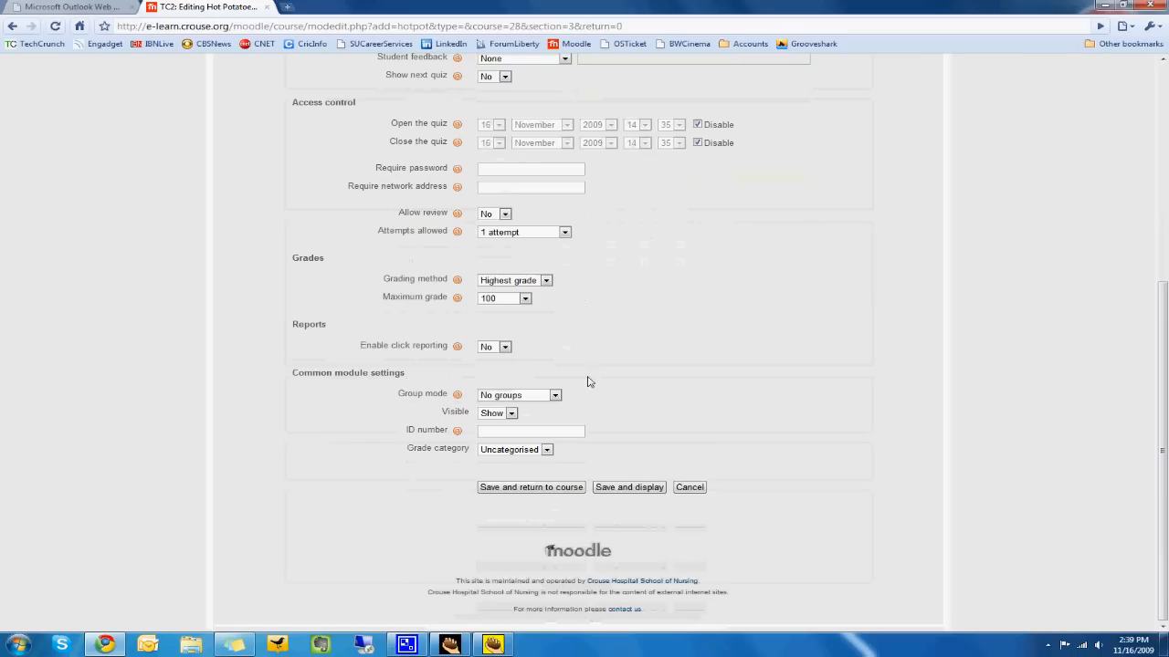
{"action": "left_click", "coordinate": [529, 487]}
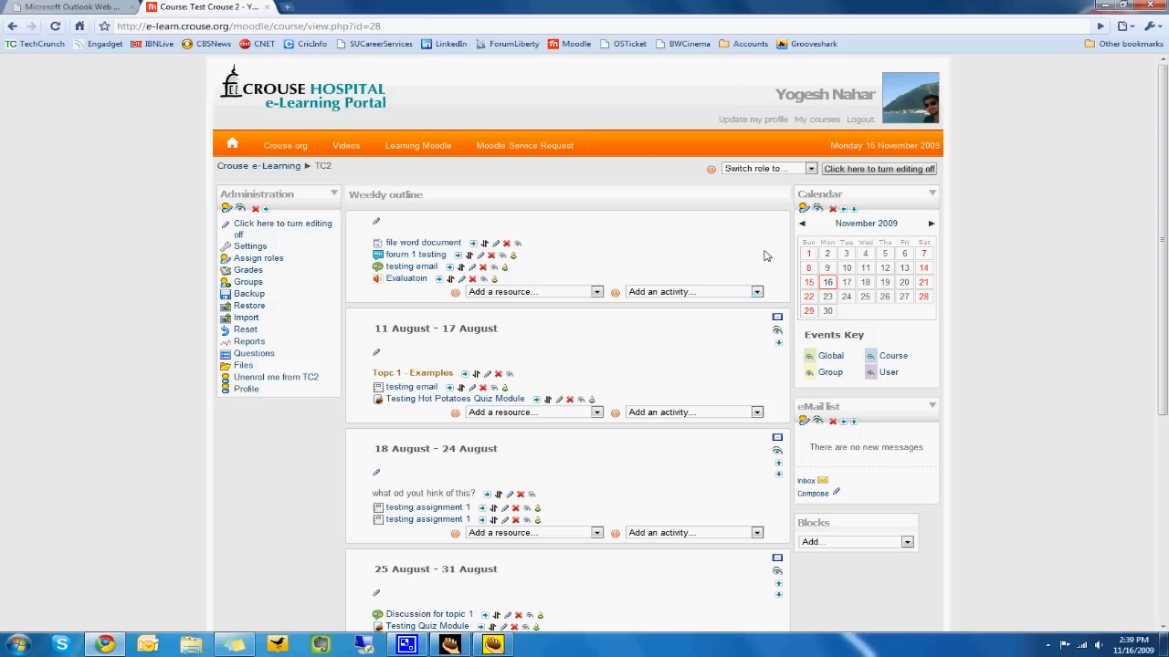
{"action": "left_click", "coordinate": [858, 169]}
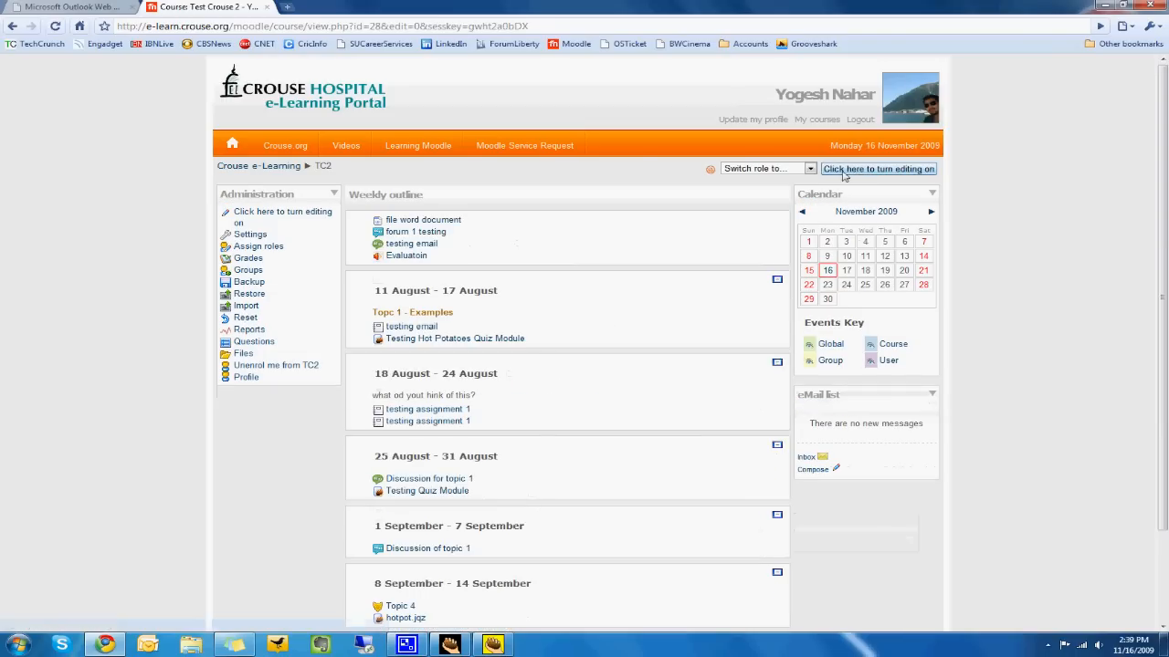
Step: Switch to the Student role and open Testing Quiz Module in the 25 August - 31 August week
{"action": "left_click", "coordinate": [787, 170]}
{"action": "left_click", "coordinate": [763, 211]}
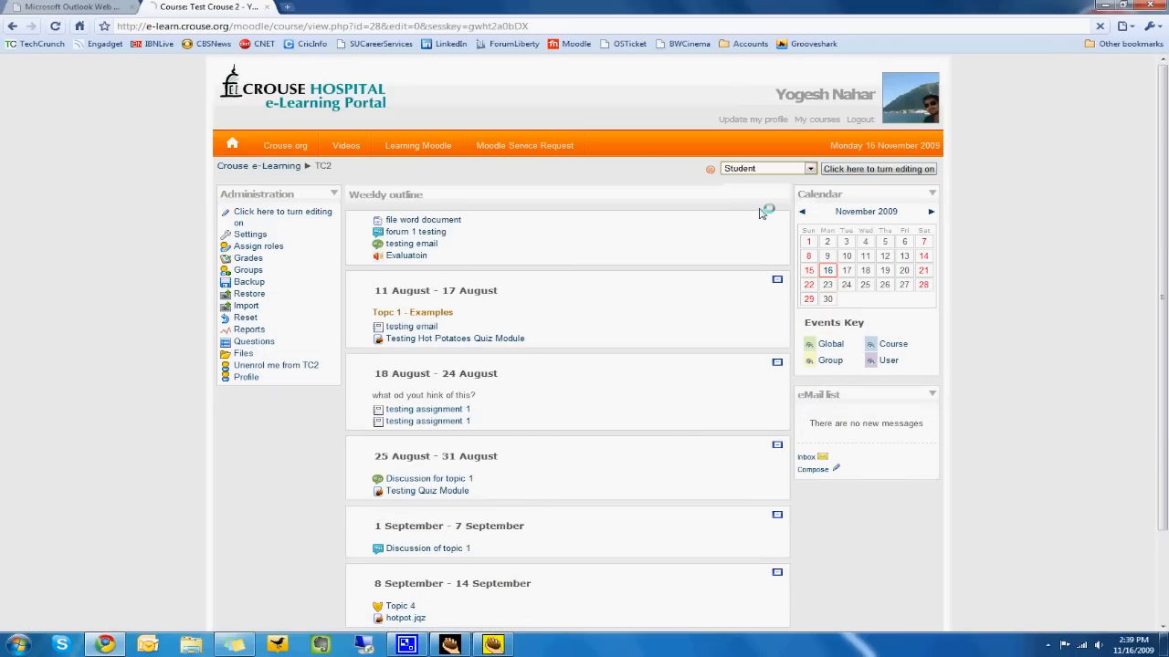
{"action": "scroll", "coordinate": [420, 383], "scroll_direction": "down", "scroll_amount": 2}
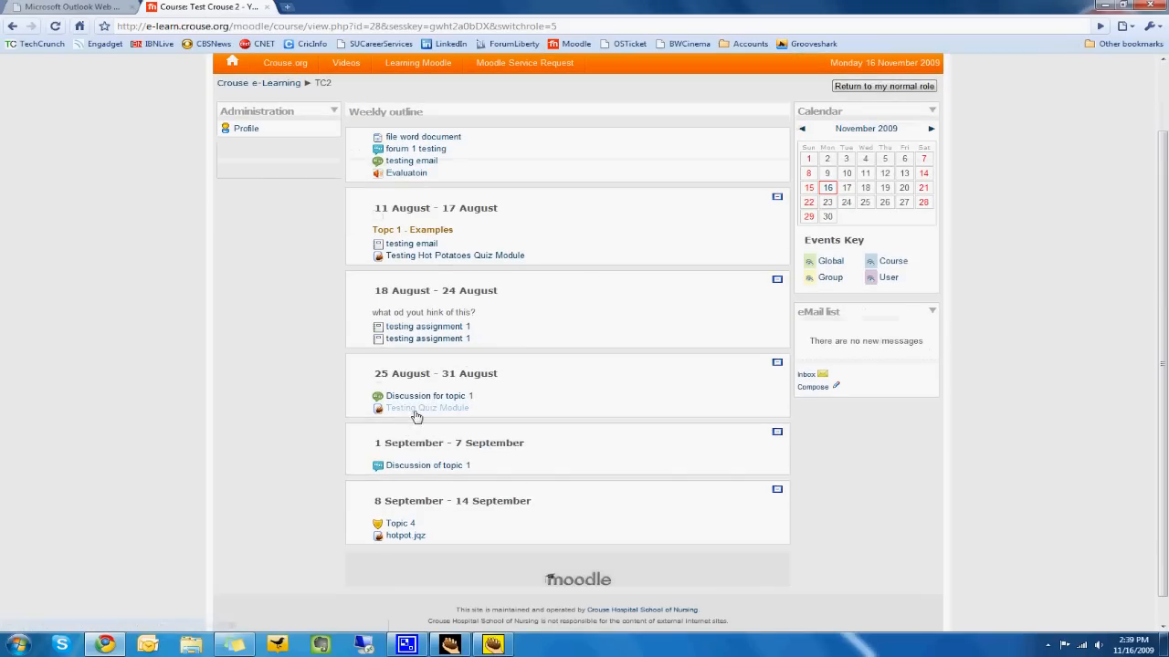
{"action": "left_click", "coordinate": [416, 411]}
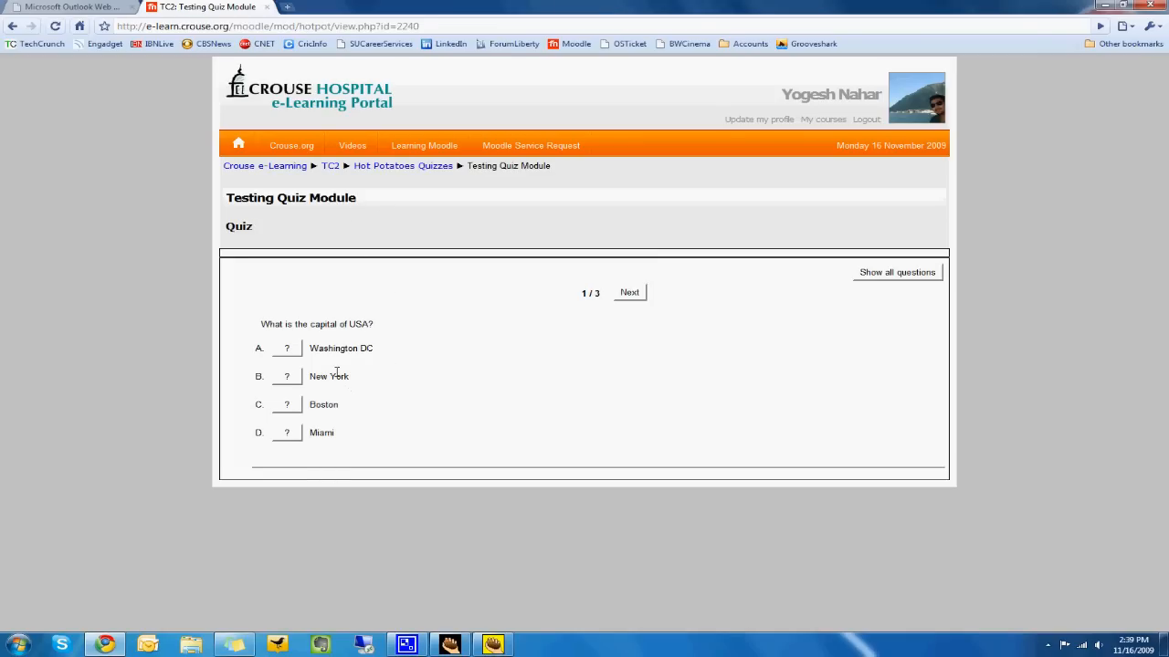
Step: Answer the three quiz questions with Washington DC, 50 and The Sherriff, dismissing the feedback after each answer
{"action": "left_click", "coordinate": [288, 349]}
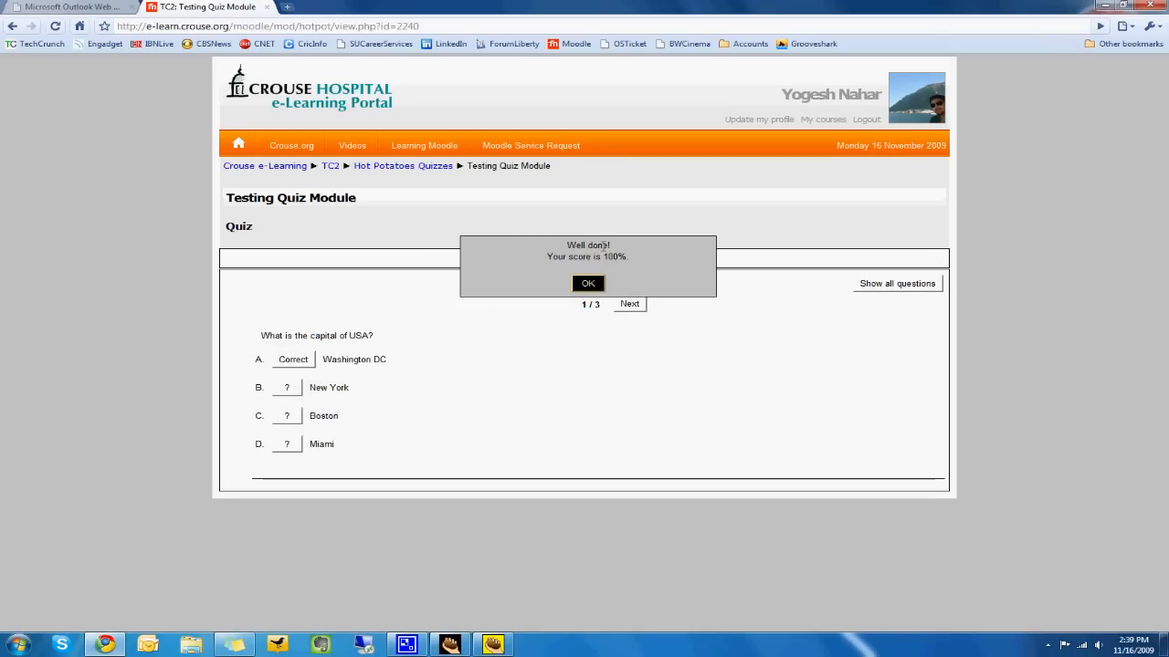
{"action": "left_click", "coordinate": [589, 285]}
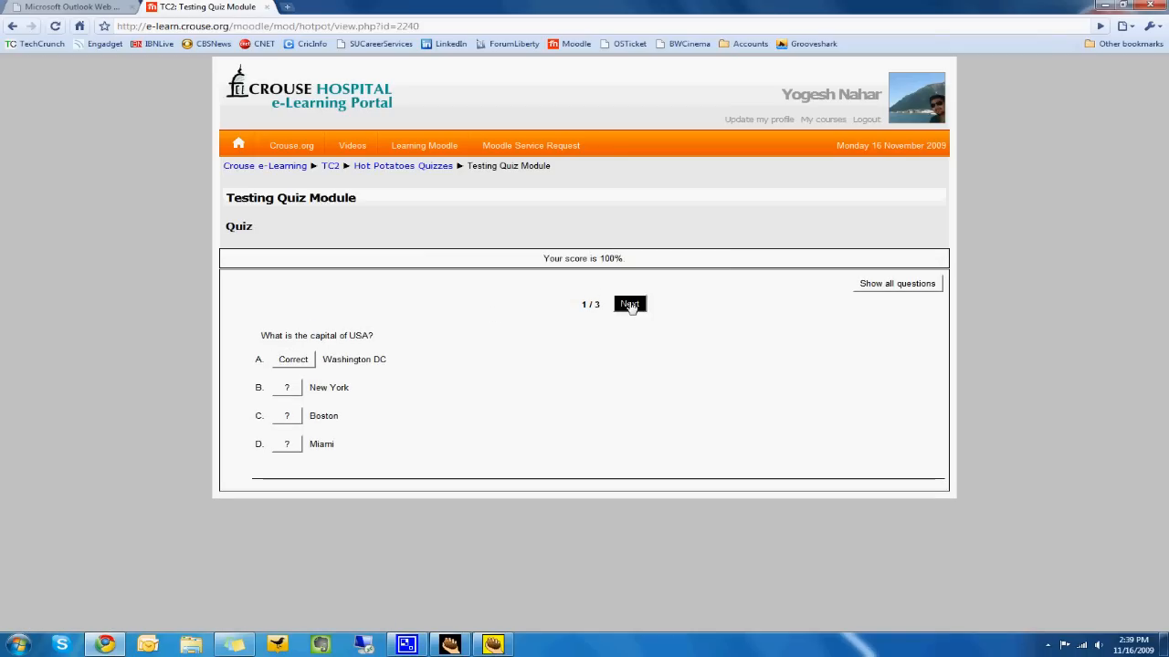
{"action": "left_click", "coordinate": [629, 303]}
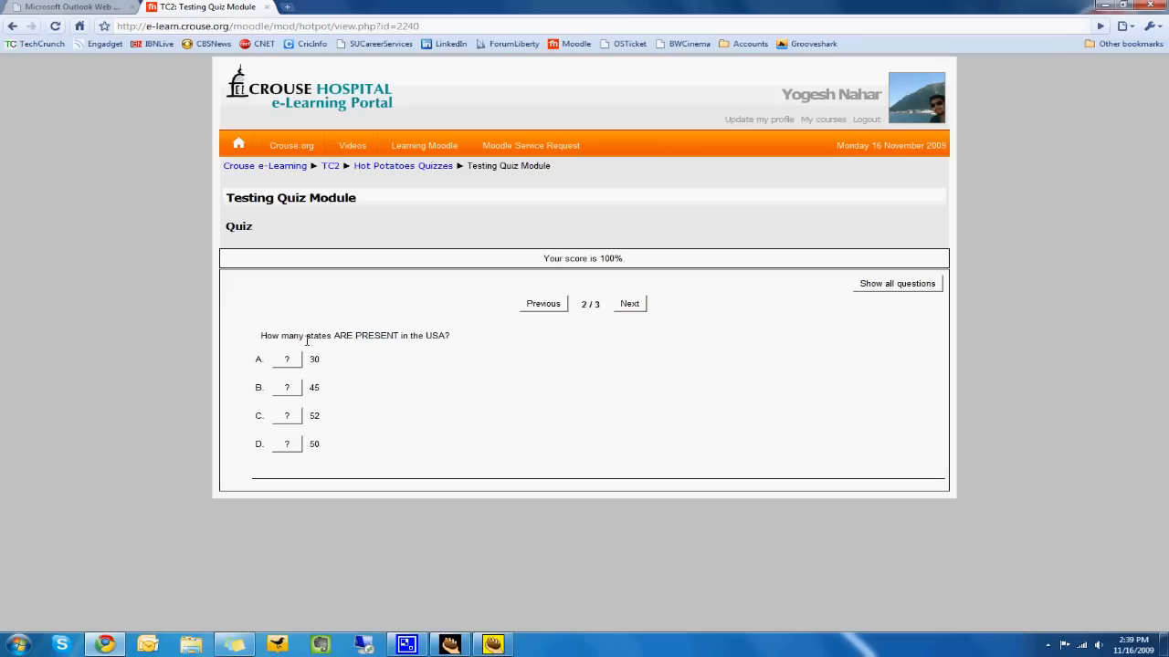
{"action": "left_click", "coordinate": [287, 445]}
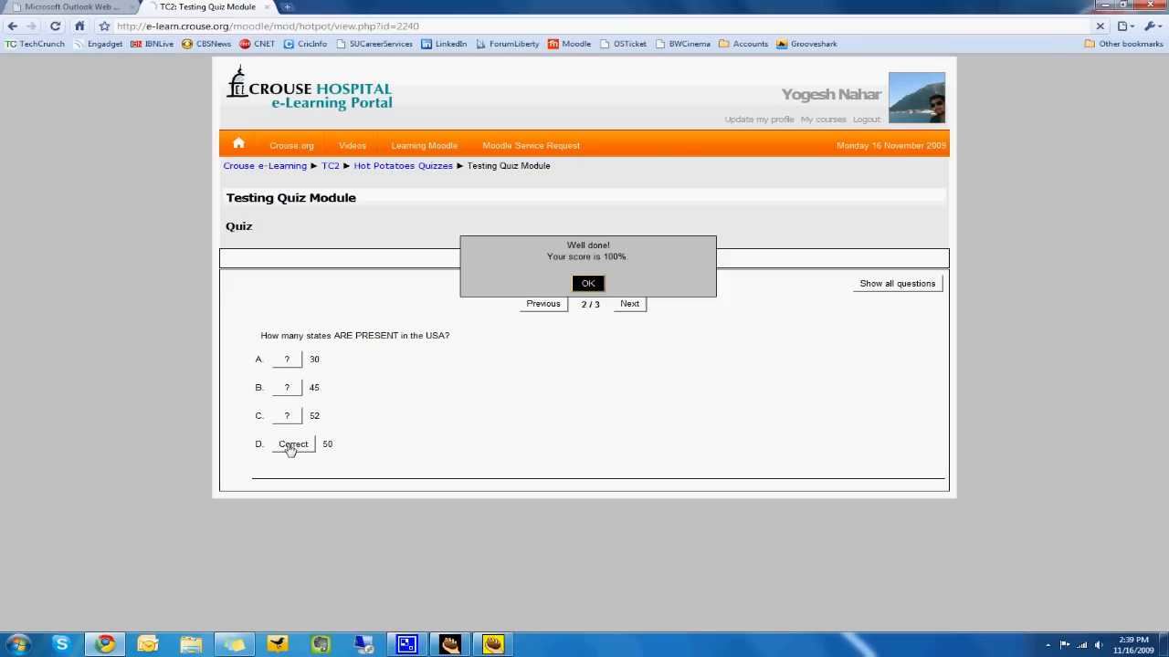
{"action": "left_click", "coordinate": [588, 286]}
{"action": "left_click", "coordinate": [632, 306]}
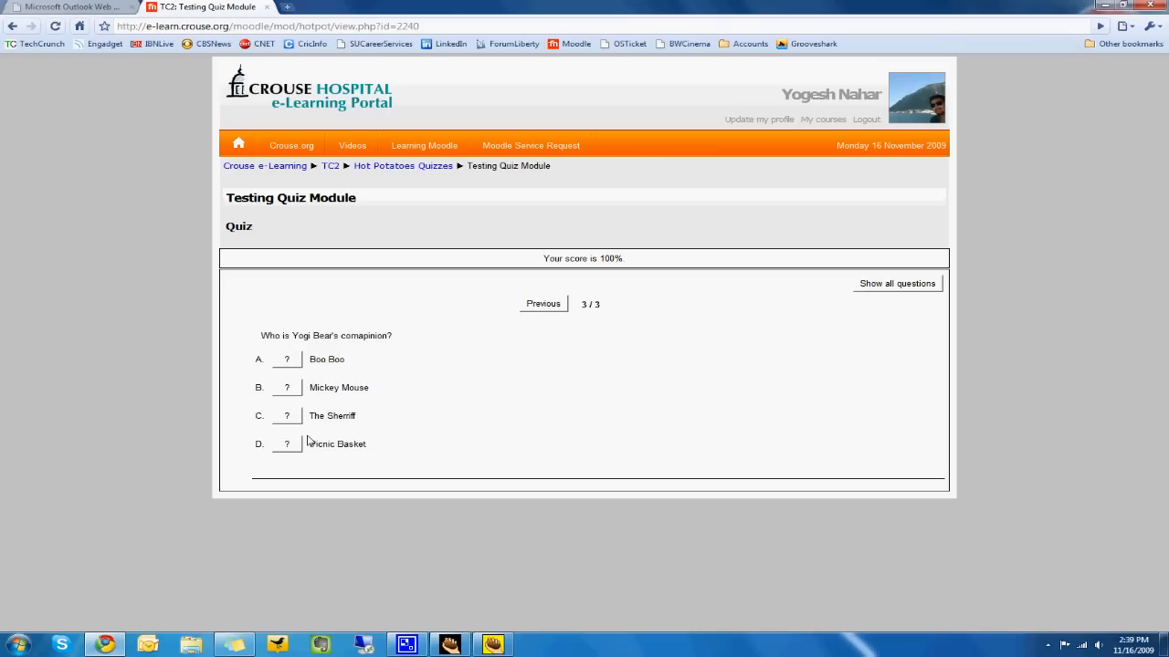
{"action": "left_click", "coordinate": [287, 415]}
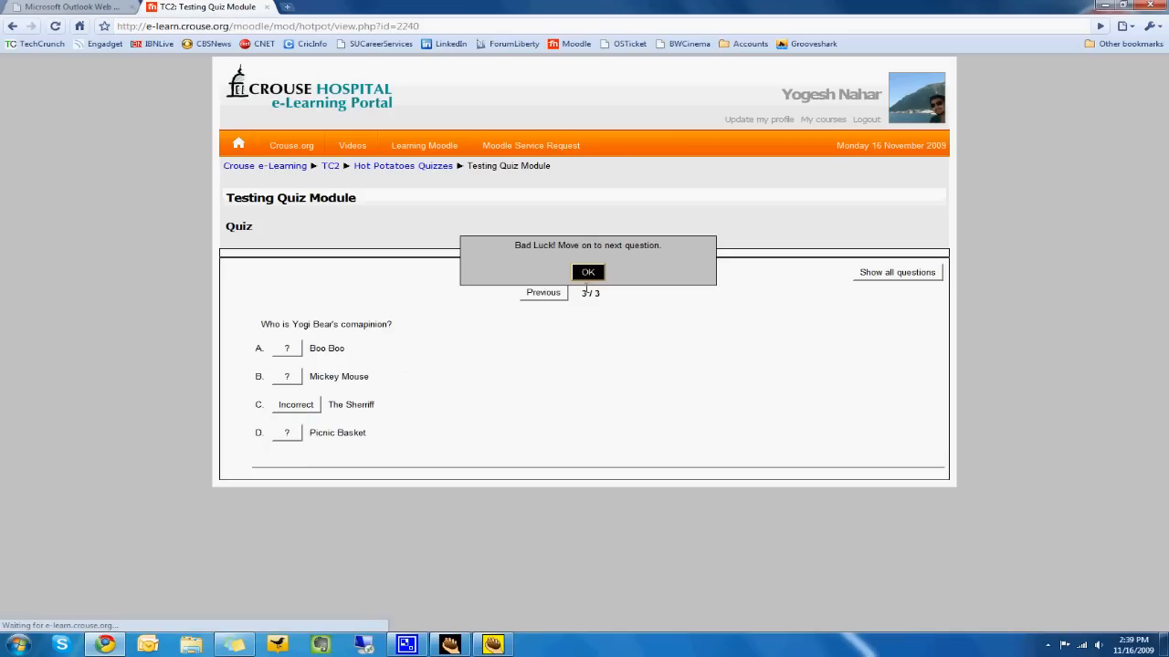
{"action": "left_click", "coordinate": [587, 274]}
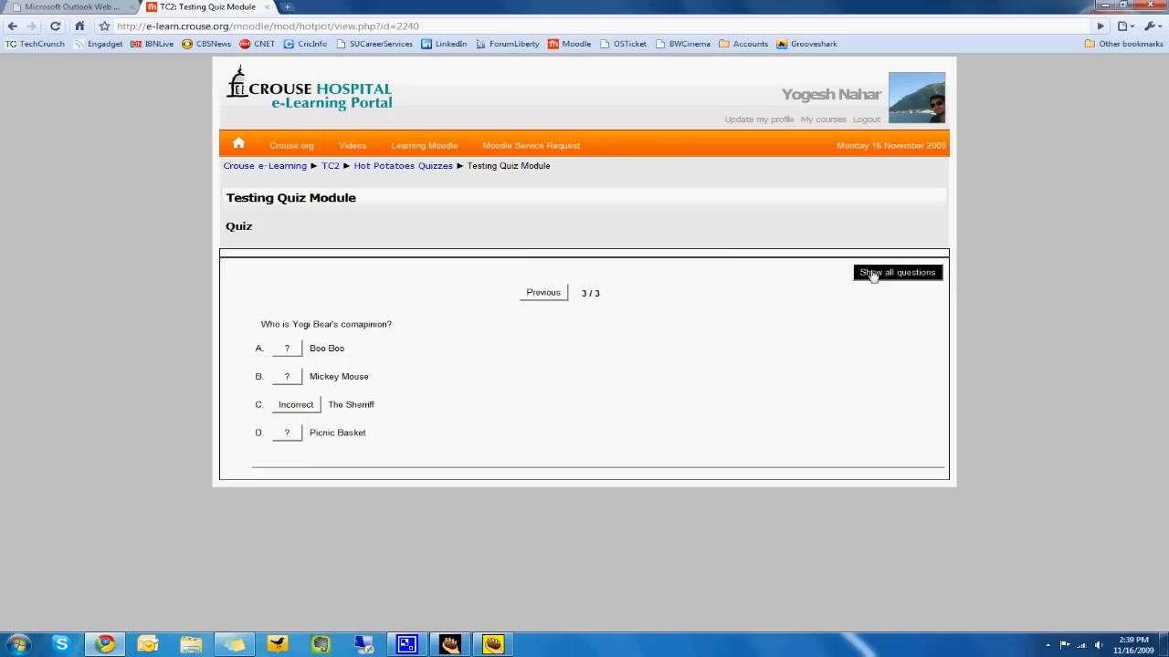
Step: Go back to the second question, show all questions at once and look over the whole quiz
{"action": "left_click", "coordinate": [544, 293]}
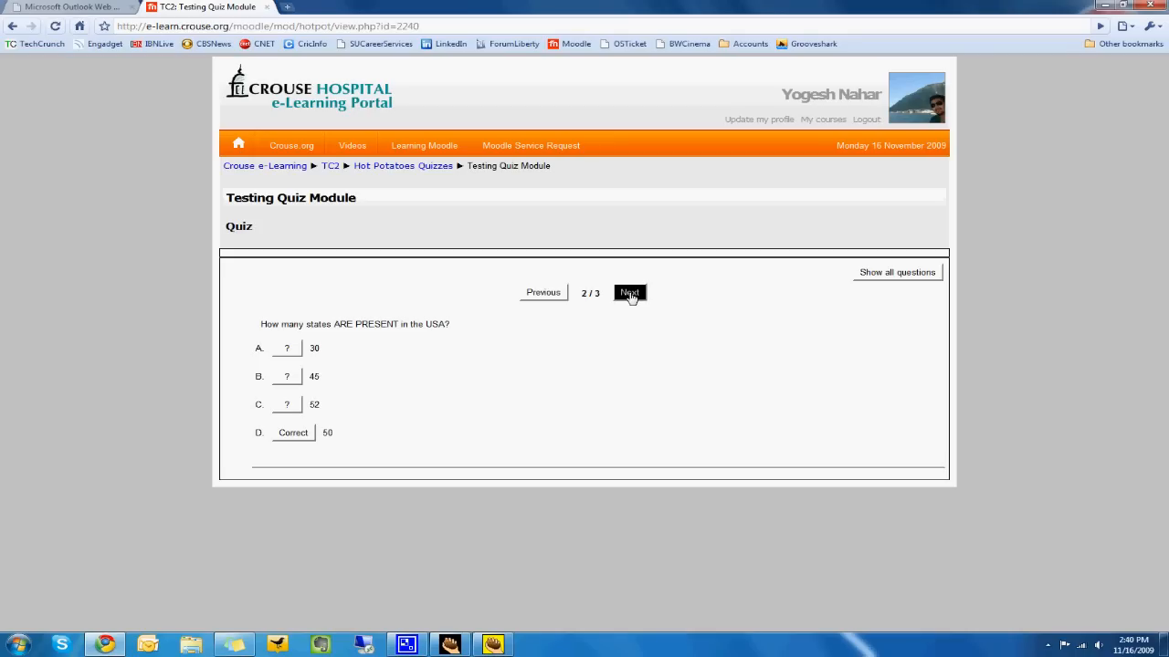
{"action": "left_click", "coordinate": [872, 274]}
{"action": "scroll", "coordinate": [678, 393], "scroll_direction": "down", "scroll_amount": 3}
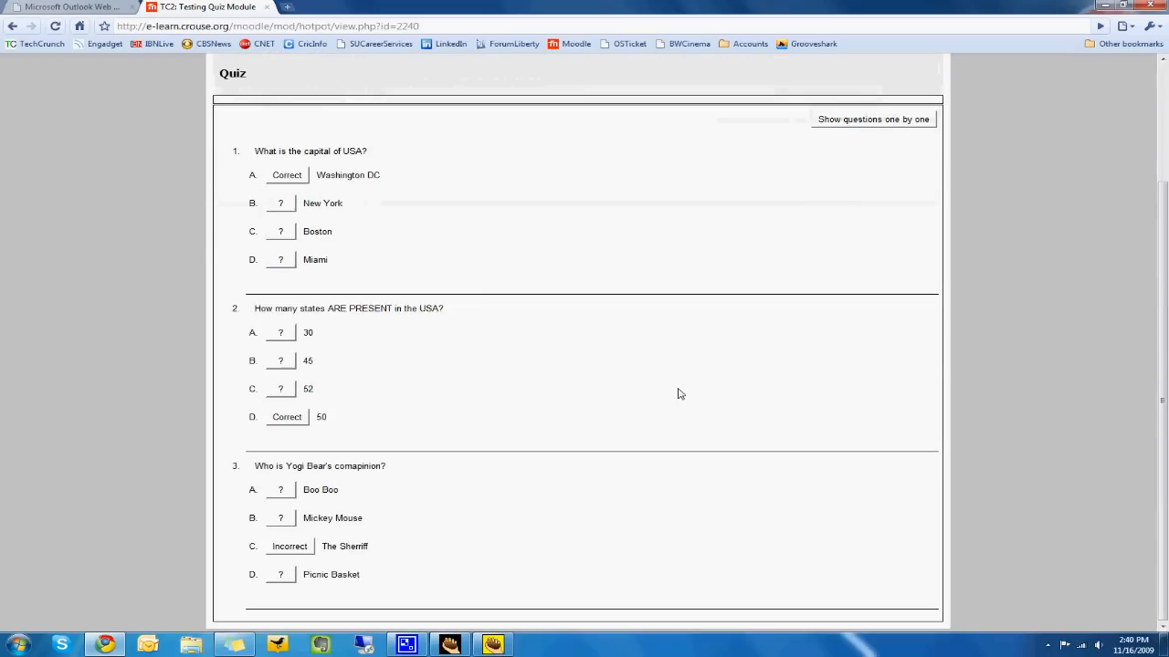
{"action": "scroll", "coordinate": [678, 394], "scroll_direction": "up", "scroll_amount": 3}
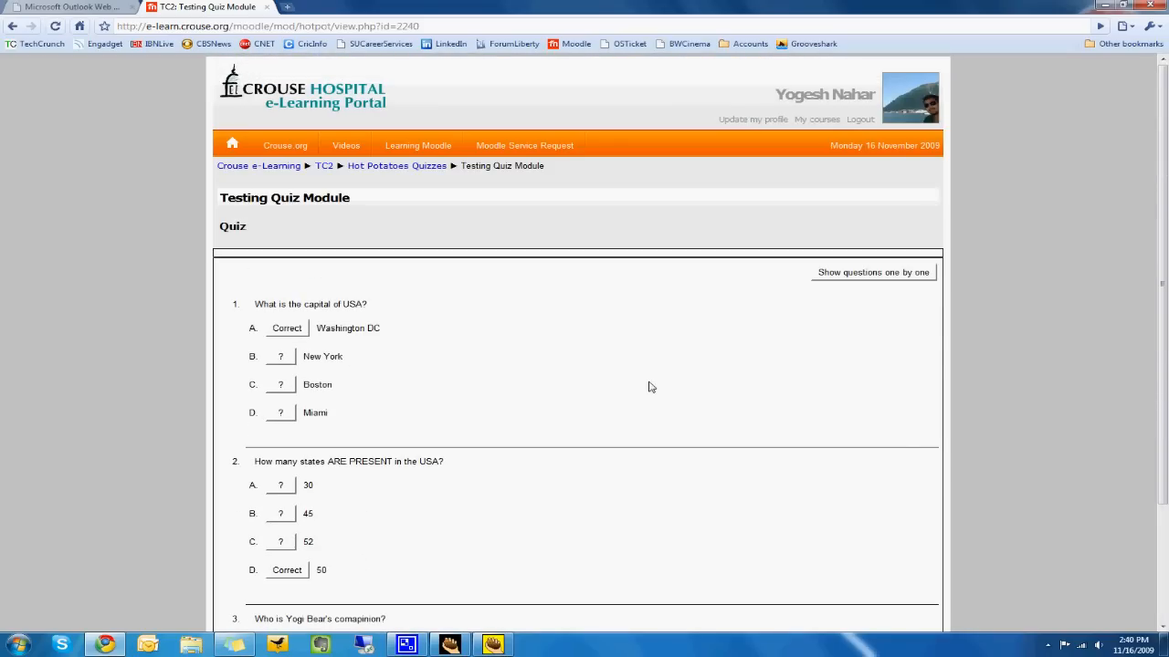
Step: Retry The Sherriff for the Yogi Bear question, and answer it with Boo Boo instead
{"action": "scroll", "coordinate": [650, 386], "scroll_direction": "down", "scroll_amount": 3}
{"action": "left_click", "coordinate": [289, 552]}
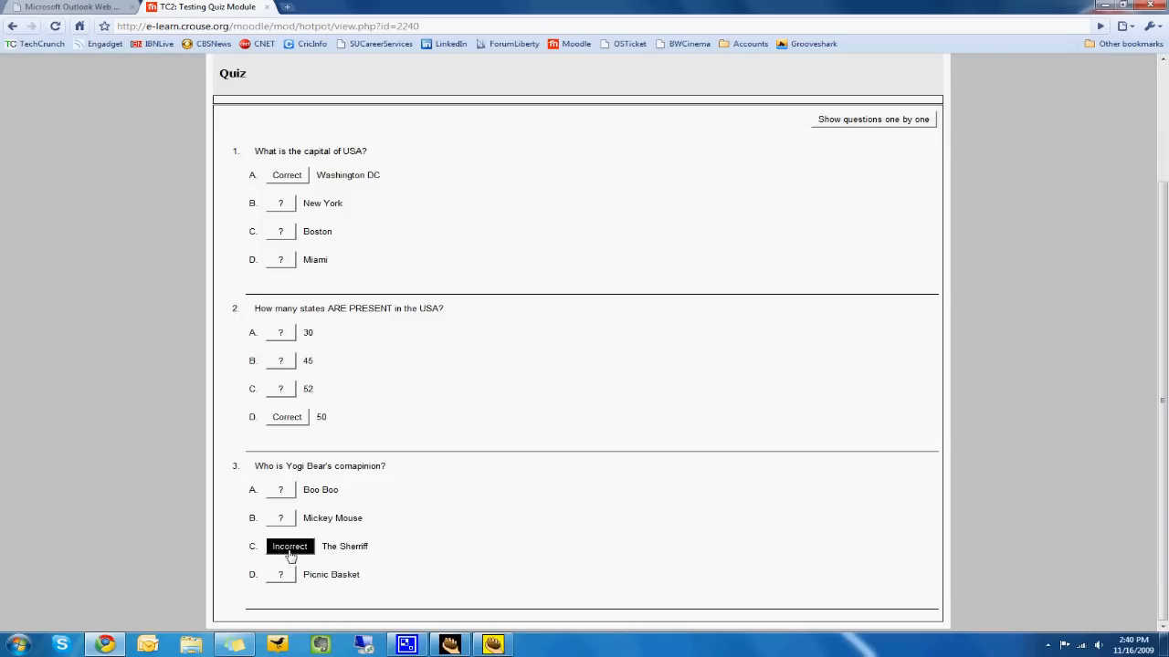
{"action": "left_click", "coordinate": [577, 276]}
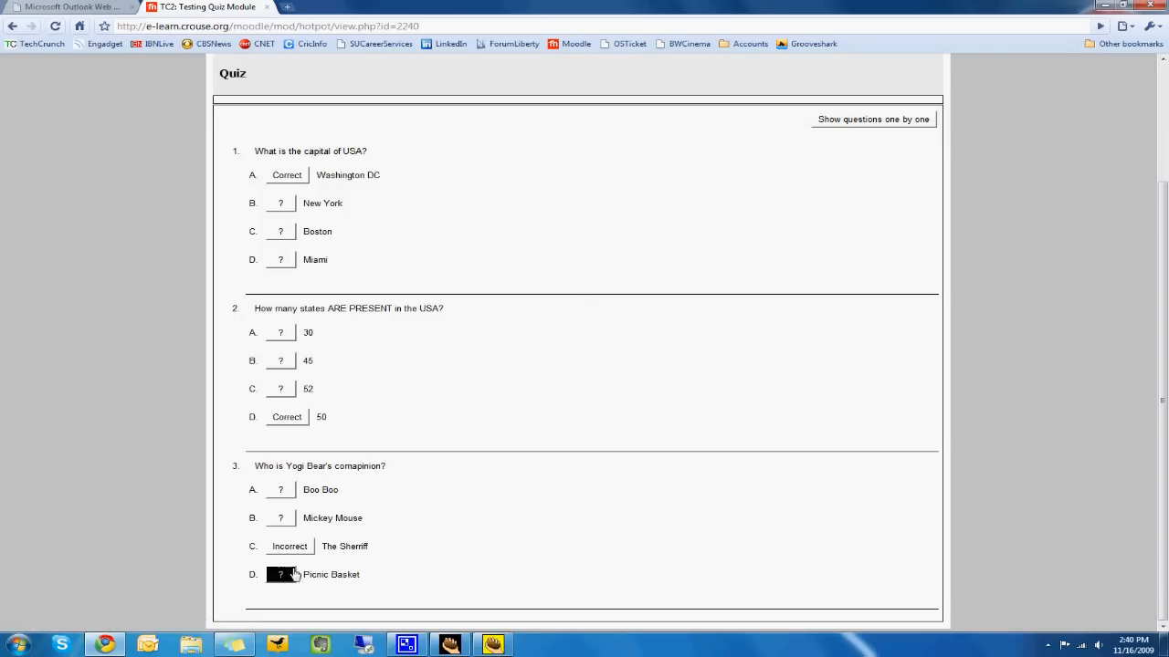
{"action": "left_click", "coordinate": [288, 490]}
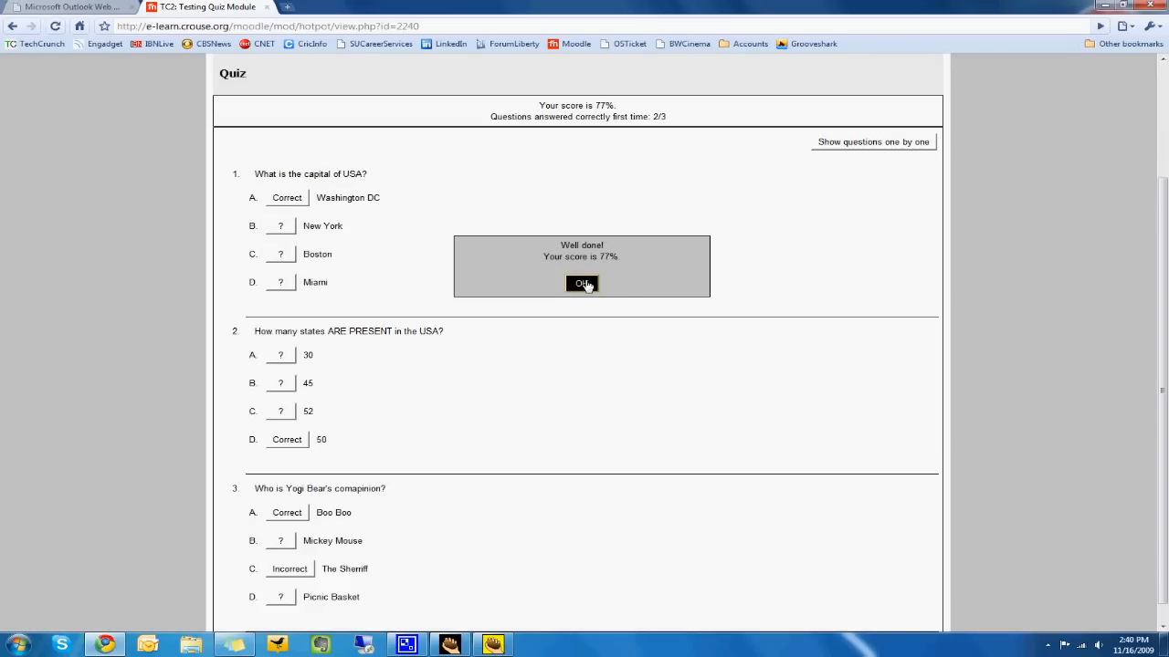